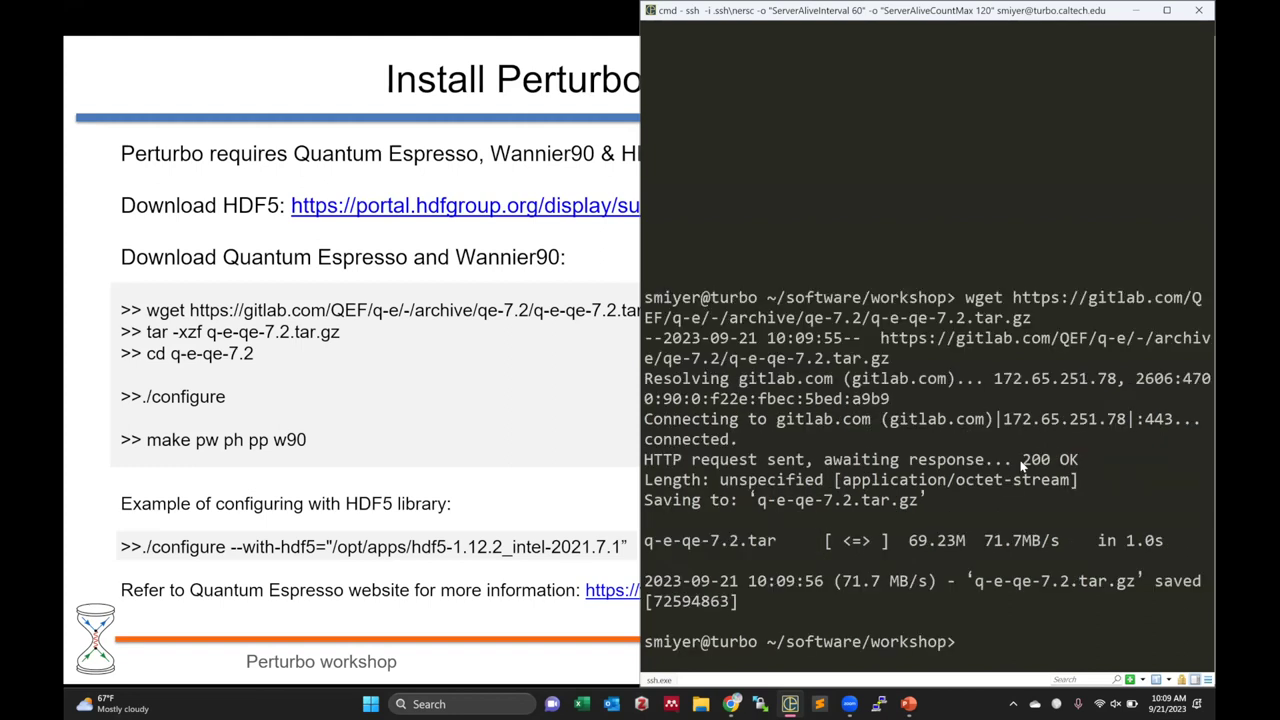
Step: Extract the q-e-qe-7.2.tar.gz archive with tar -xzf in the workshop folder
{"action": "type", "text": "tar -xzf q"}
{"action": "key", "text": "Tab"}
{"action": "key", "text": "Return"}
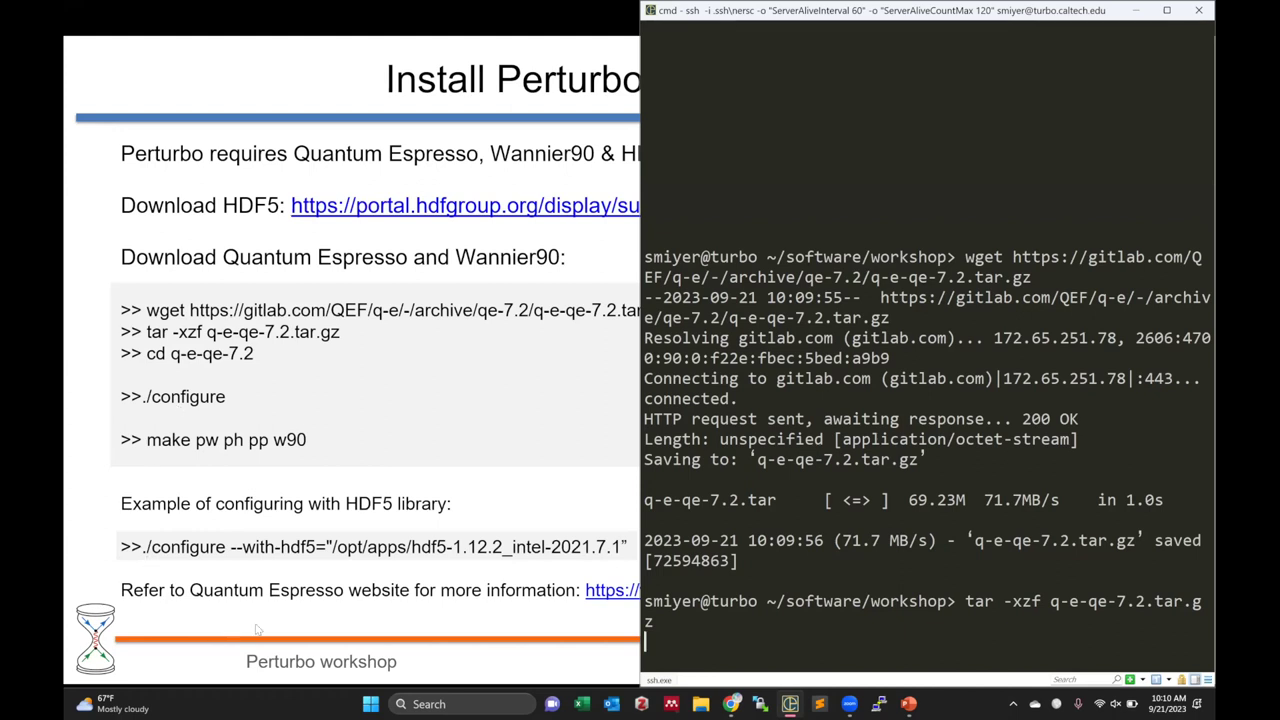
Step: Check the slide, then change into the extracted q-e-qe-7.2 directory
{"action": "left_click", "coordinate": [606, 598]}
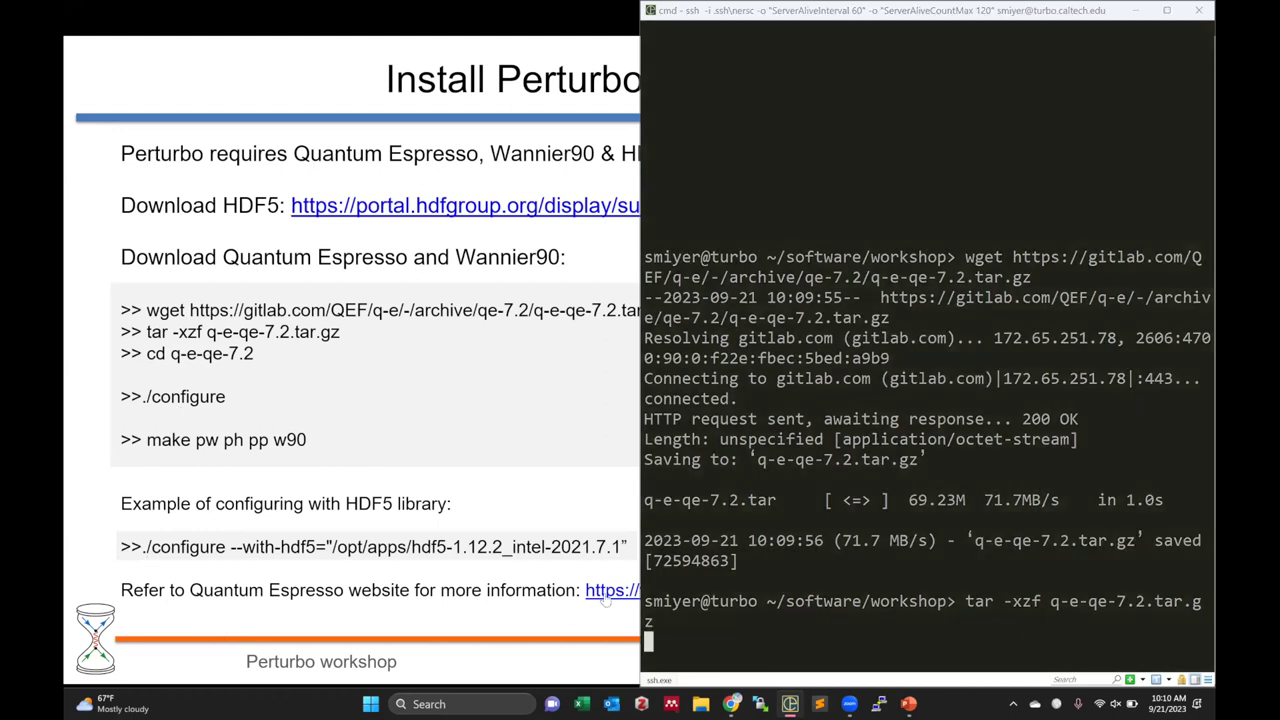
{"action": "key", "text": "alt+Tab"}
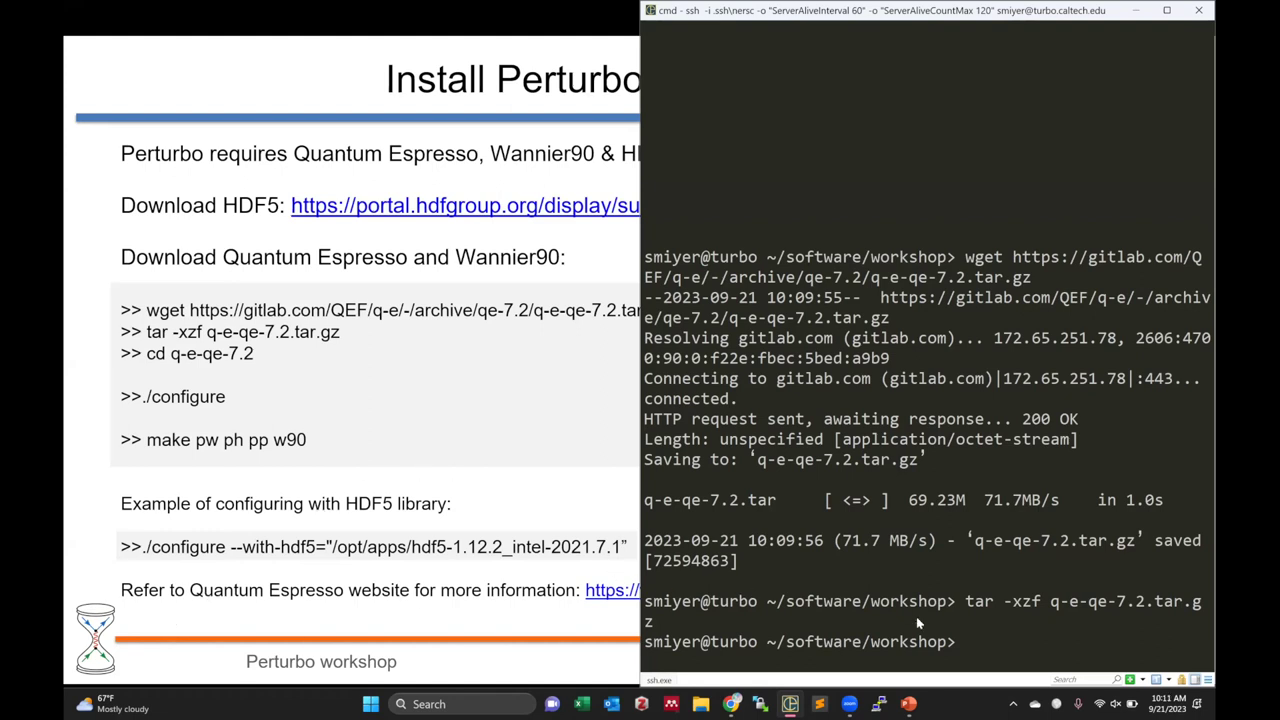
{"action": "type", "text": "cd q"}
{"action": "key", "text": "Tab"}
{"action": "key", "text": "Return"}
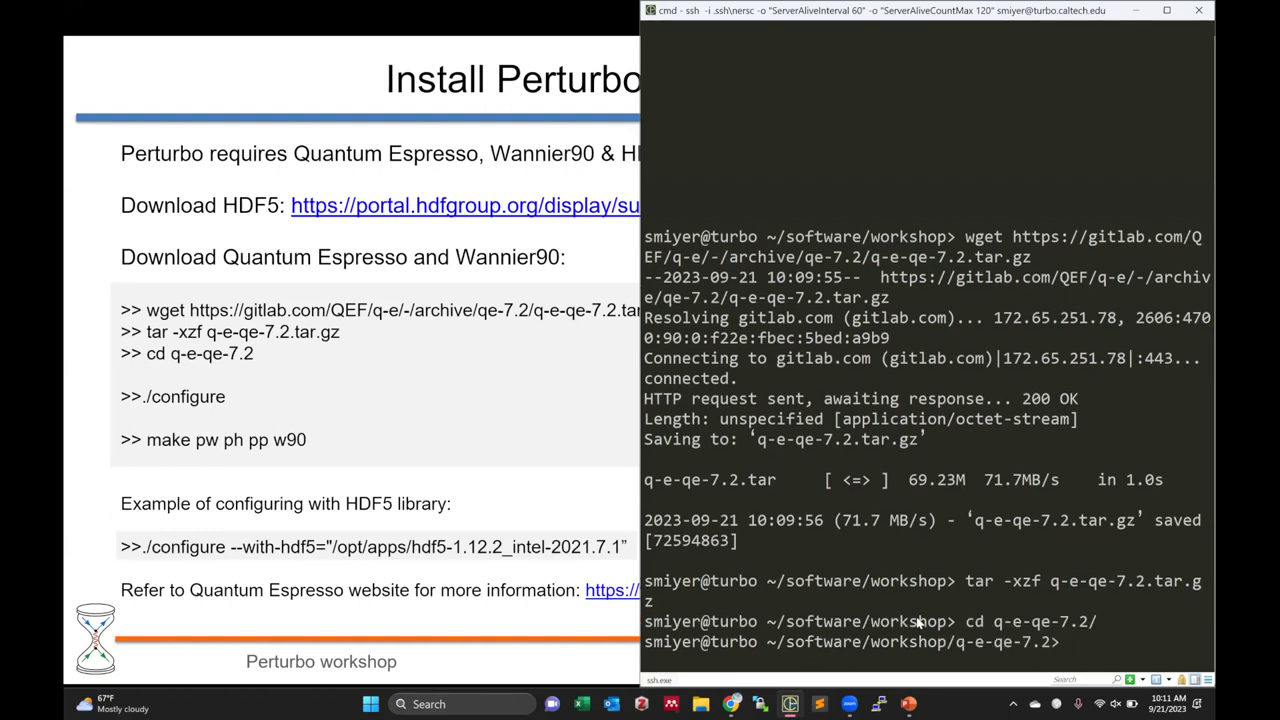
Step: Start ./configure, dropping the --with-hdf5 option, then interrupt it with Ctrl+C
{"action": "type", "text": "./configure --wit"}
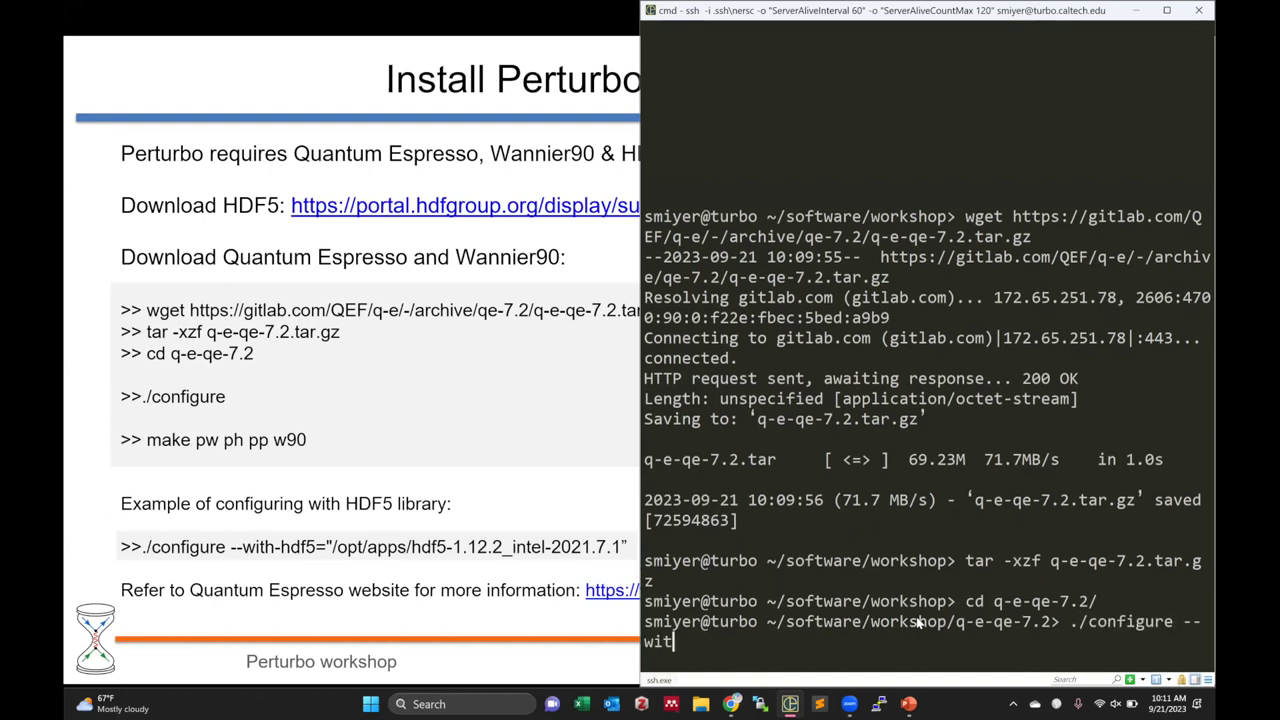
{"action": "type", "text": "h-hdf5"}
{"action": "key", "text": "BackSpace"}
{"action": "key", "text": "BackSpace"}
{"action": "key", "text": "BackSpace"}
{"action": "key", "text": "BackSpace"}
{"action": "key", "text": "BackSpace"}
{"action": "key", "text": "BackSpace"}
{"action": "key", "text": "BackSpace"}
{"action": "key", "text": "BackSpace"}
{"action": "key", "text": "BackSpace"}
{"action": "key", "text": "BackSpace"}
{"action": "key", "text": "BackSpace"}
{"action": "key", "text": "Return"}
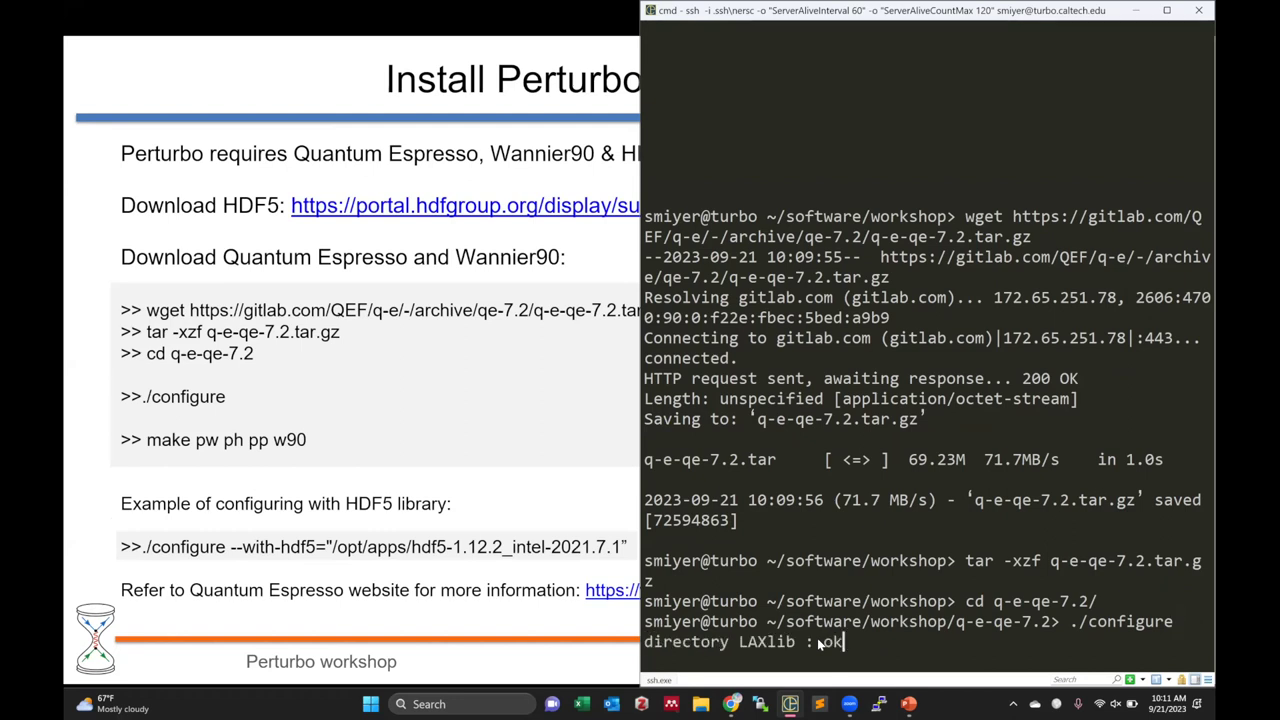
{"action": "key", "text": "ctrl+c"}
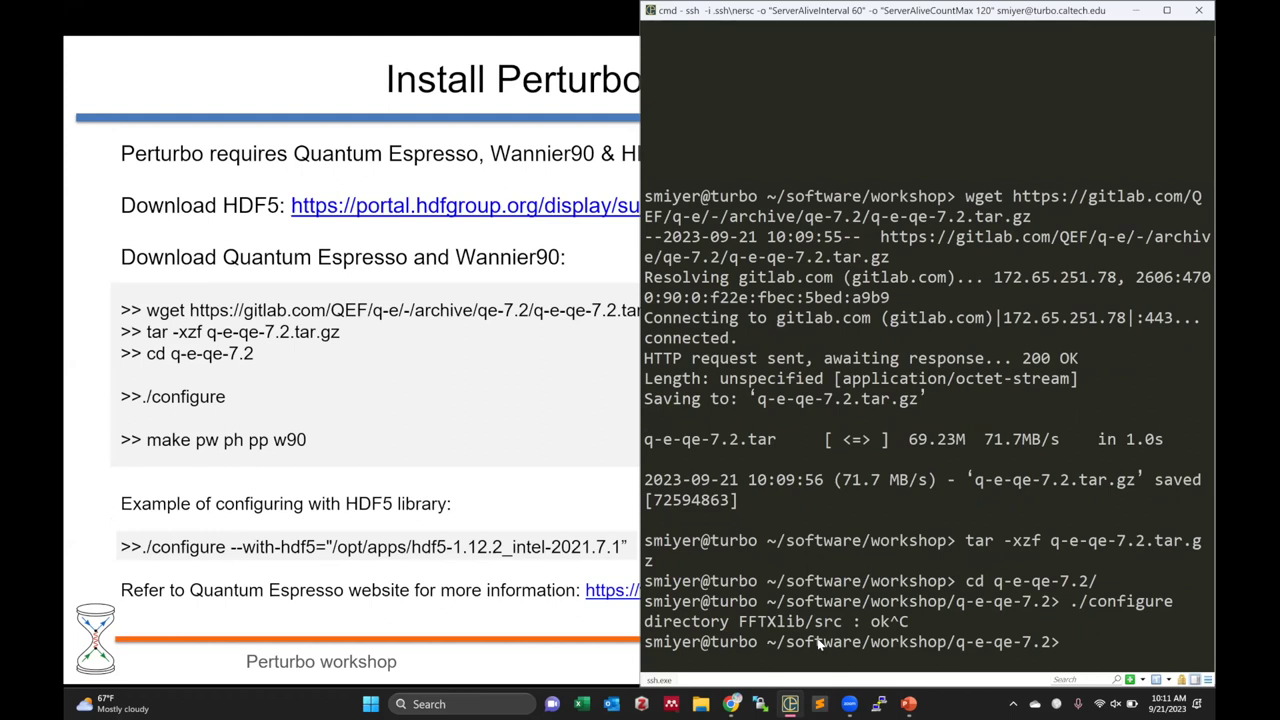
Step: Run make pw ph pp w90, which fails for missing make.inc, then return to the dependencies slide
{"action": "type", "text": "make pw ph pp w90"}
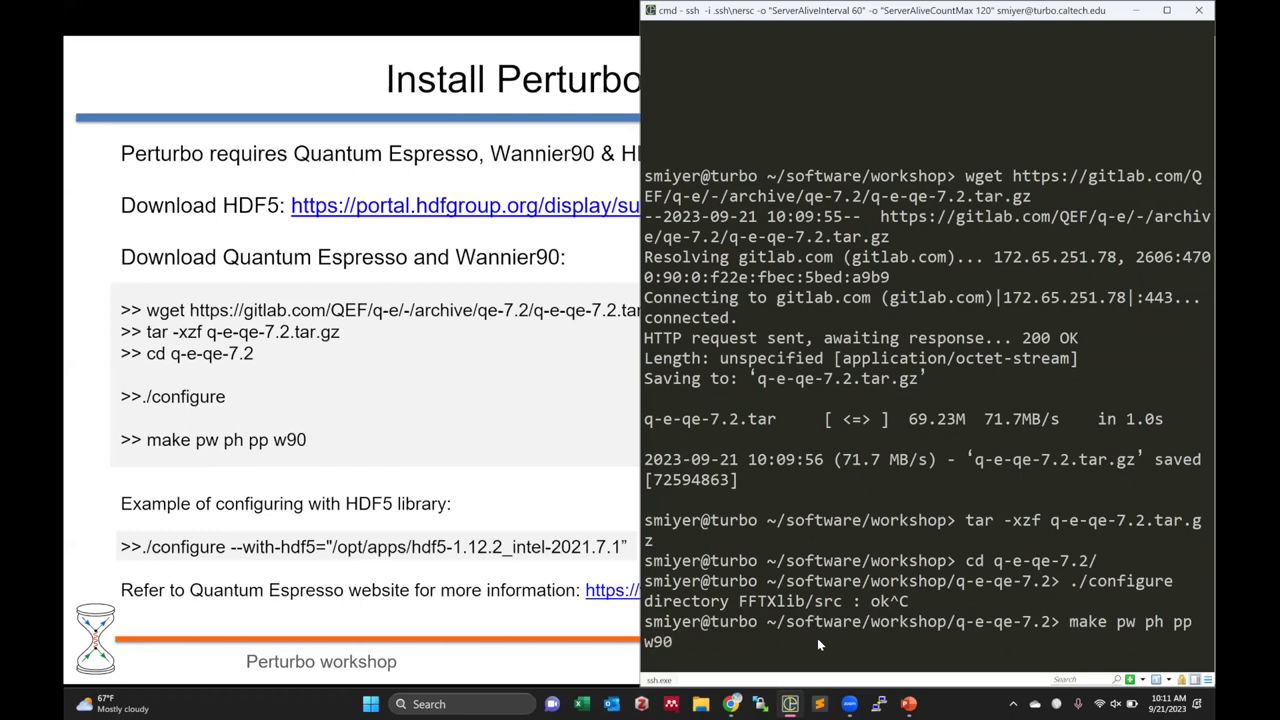
{"action": "key", "text": "Return"}
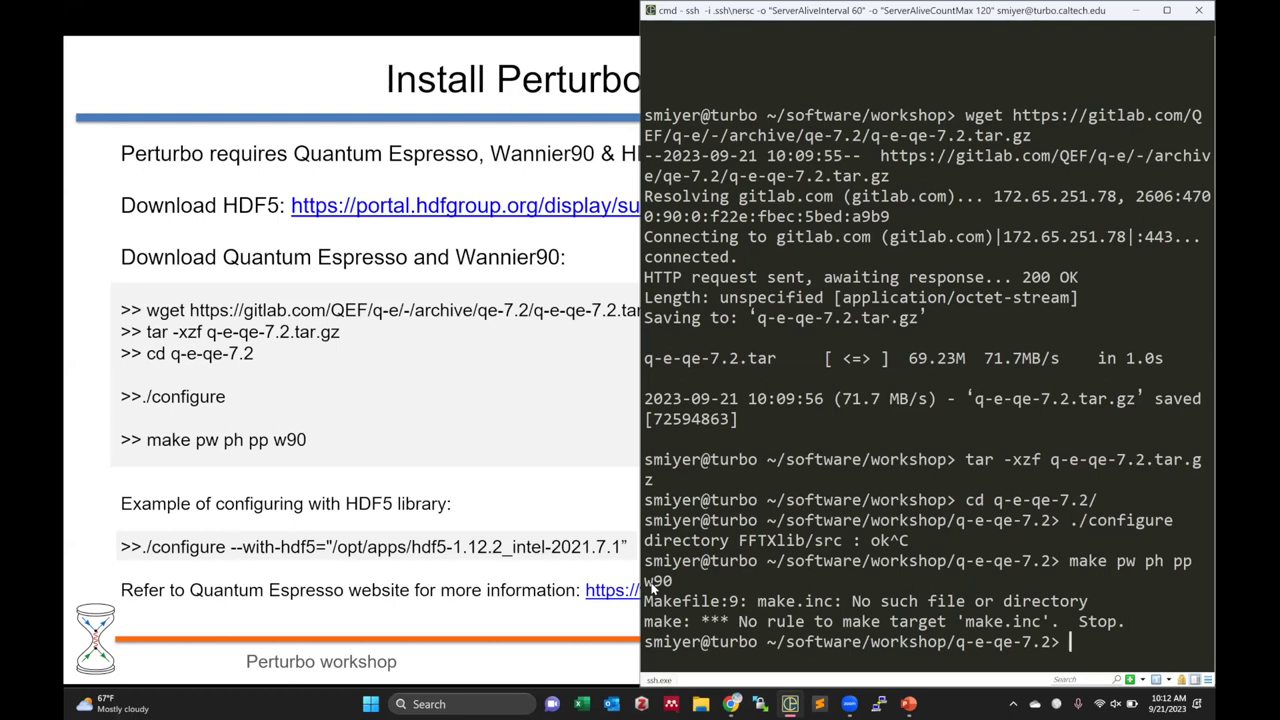
{"action": "double_click", "coordinate": [655, 581]}
{"action": "left_click", "coordinate": [992, 573]}
{"action": "key", "text": "alt+Tab"}
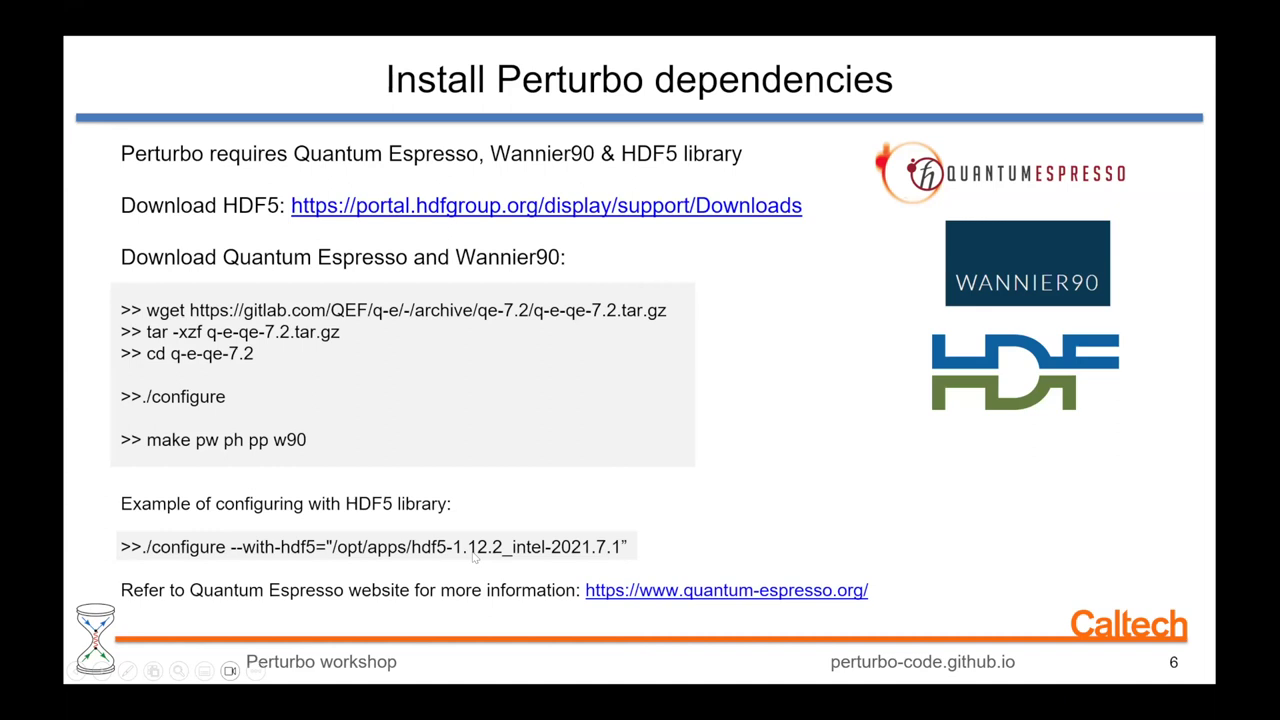
Step: Move the shell into ~/software/qe-7.2 with cd ../../qe-7.2/
{"action": "key", "text": "alt+Tab"}
{"action": "type", "text": "cd ../"}
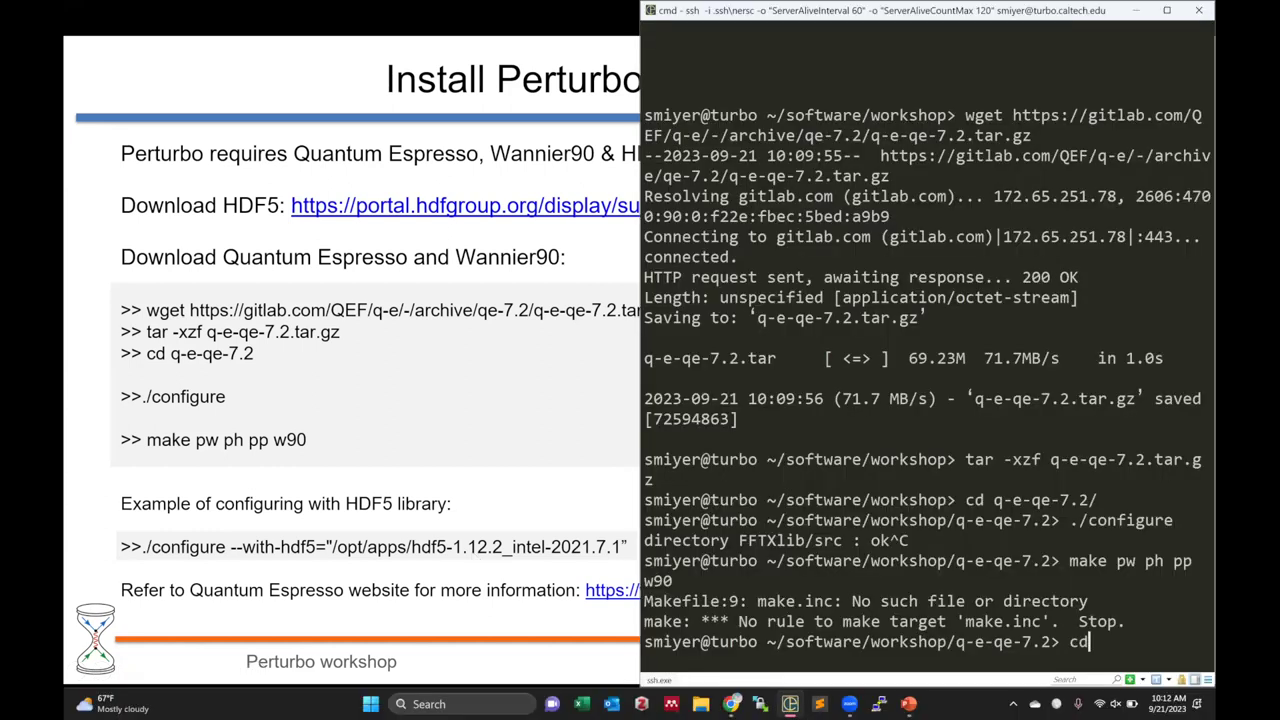
{"action": "type", "text": "../qe-7.2/"}
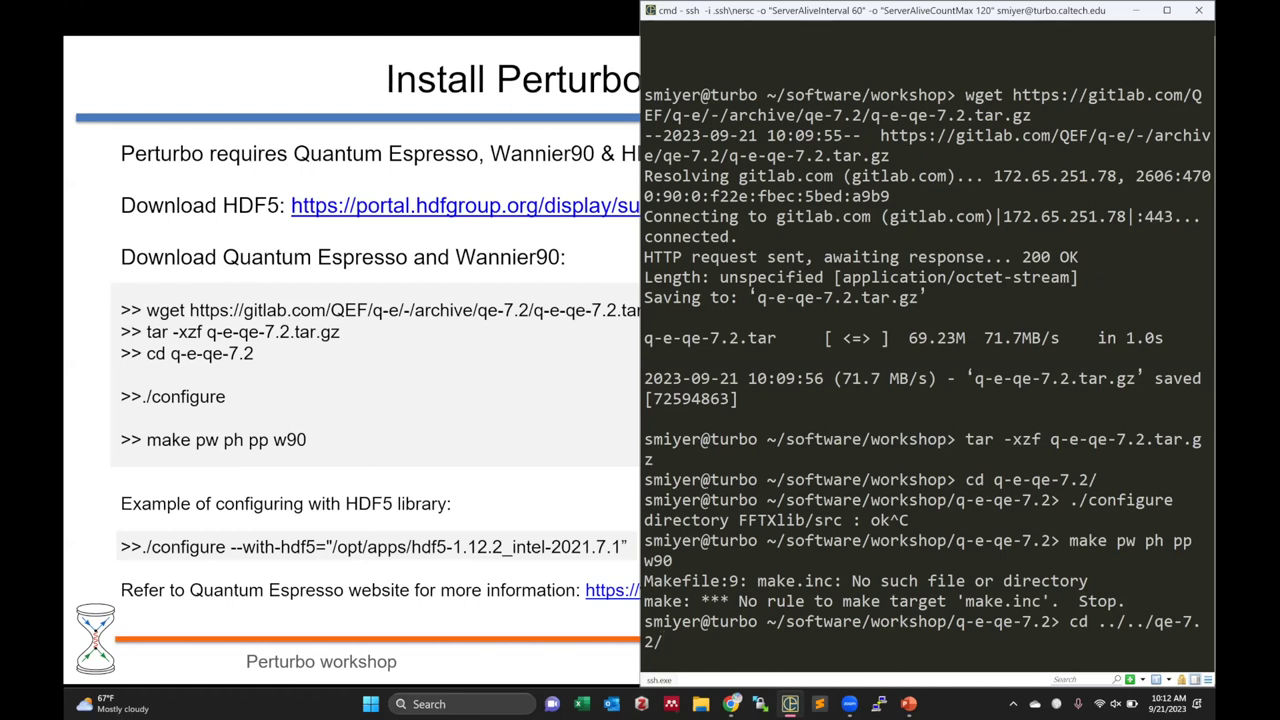
{"action": "key", "text": "Tab"}
{"action": "key", "text": "Tab"}
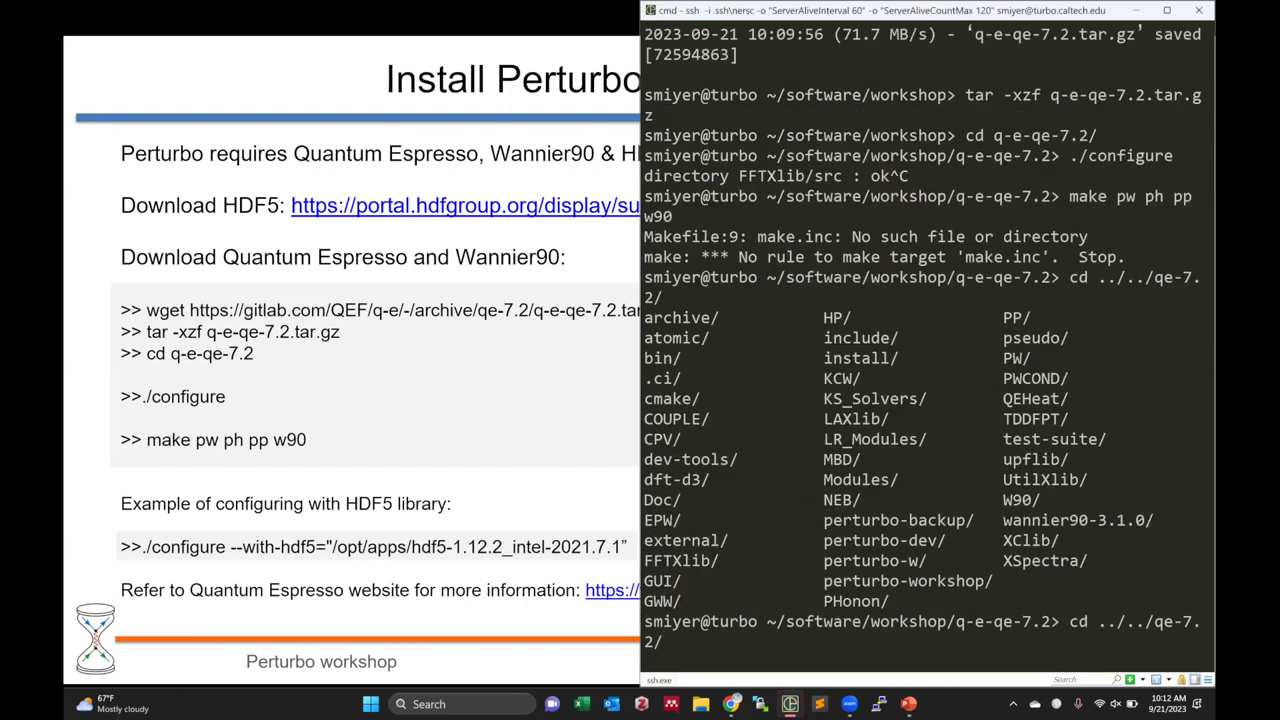
{"action": "type", "text": "p"}
{"action": "key", "text": "Tab"}
{"action": "key", "text": "BackSpace"}
{"action": "key", "text": "BackSpace"}
{"action": "key", "text": "BackSpace"}
{"action": "key", "text": "BackSpace"}
{"action": "key", "text": "BackSpace"}
{"action": "key", "text": "BackSpace"}
{"action": "key", "text": "BackSpace"}
{"action": "key", "text": "BackSpace"}
{"action": "key", "text": "BackSpace"}
{"action": "key", "text": "Return"}
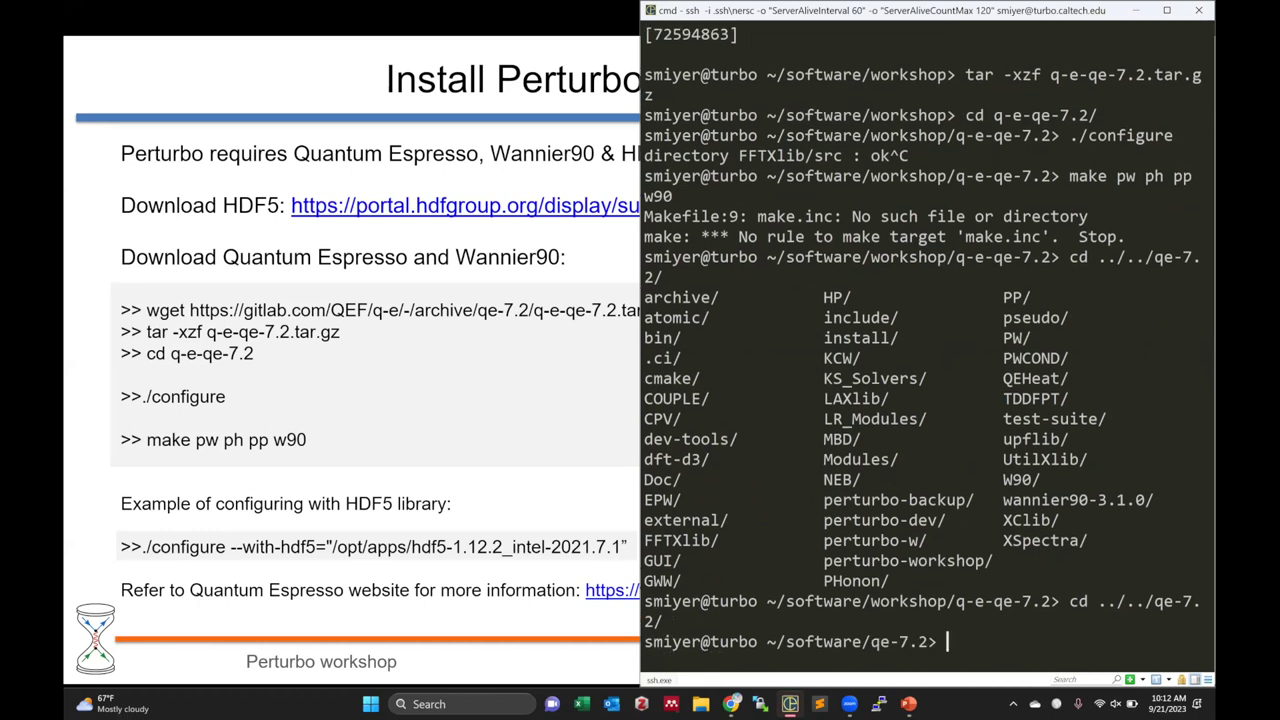
Step: Open the PERTURBO download form linked from the Download + Install Perturbo slide
{"action": "key", "text": "alt+Tab"}
{"action": "key", "text": "Right"}
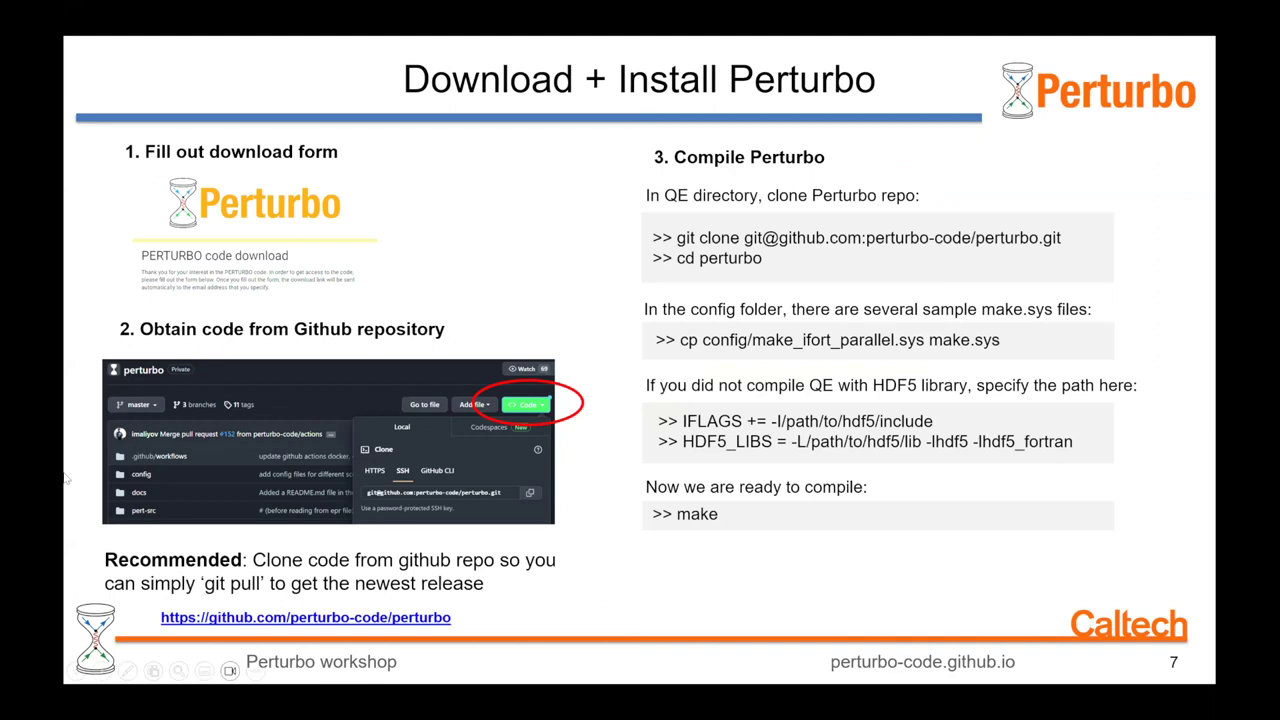
{"action": "left_click", "coordinate": [237, 253]}
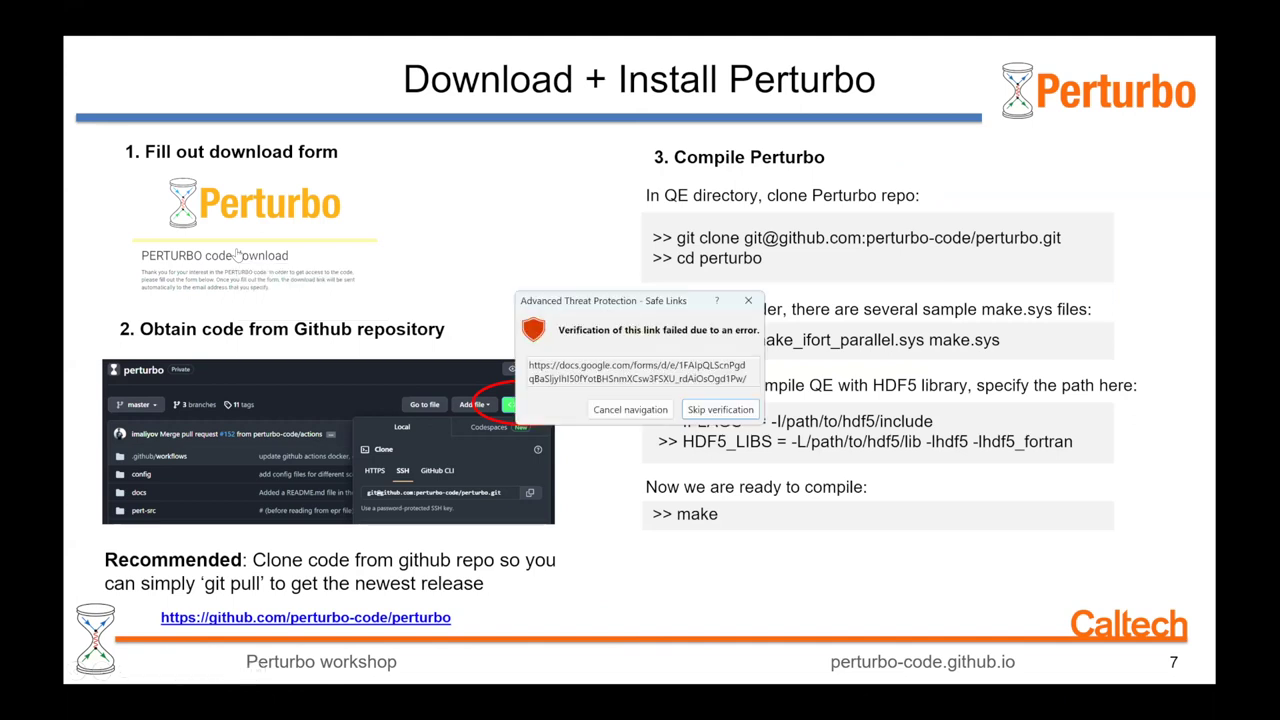
{"action": "left_click", "coordinate": [720, 410]}
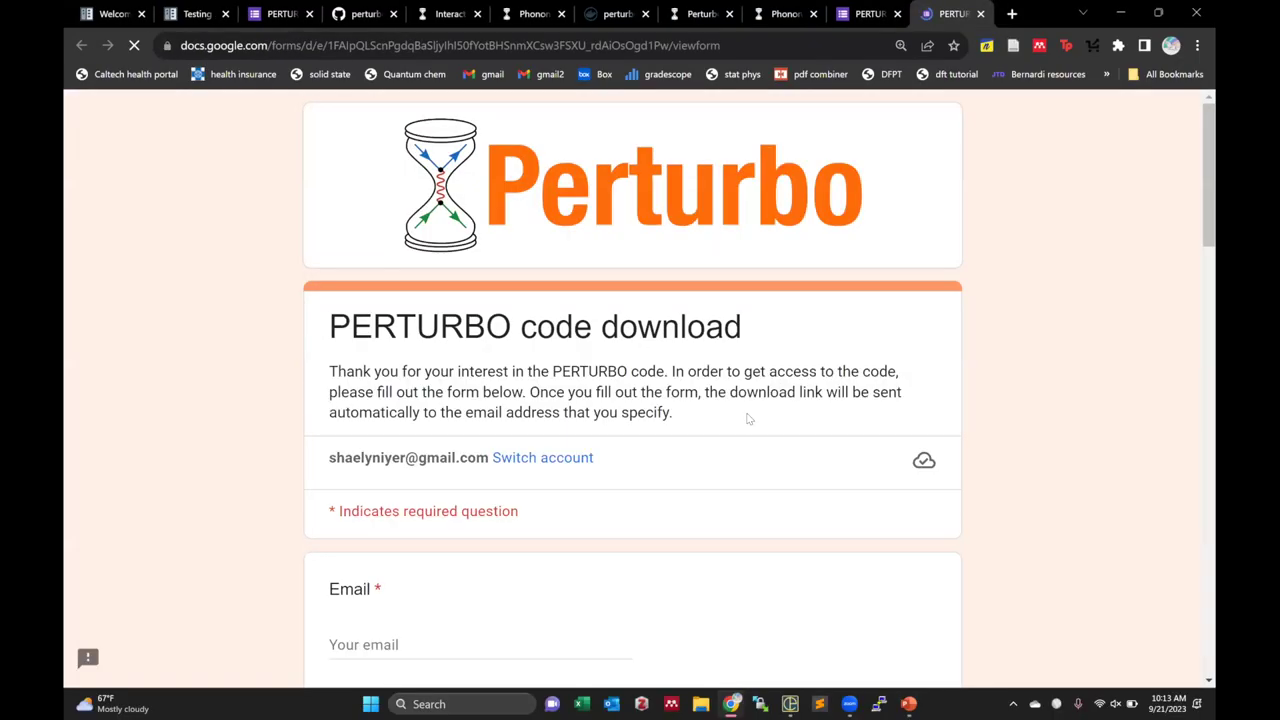
Step: Scroll down the PERTURBO download form to the GitHub username field
{"action": "scroll", "coordinate": [748, 418], "scroll_direction": "down", "scroll_amount": 1}
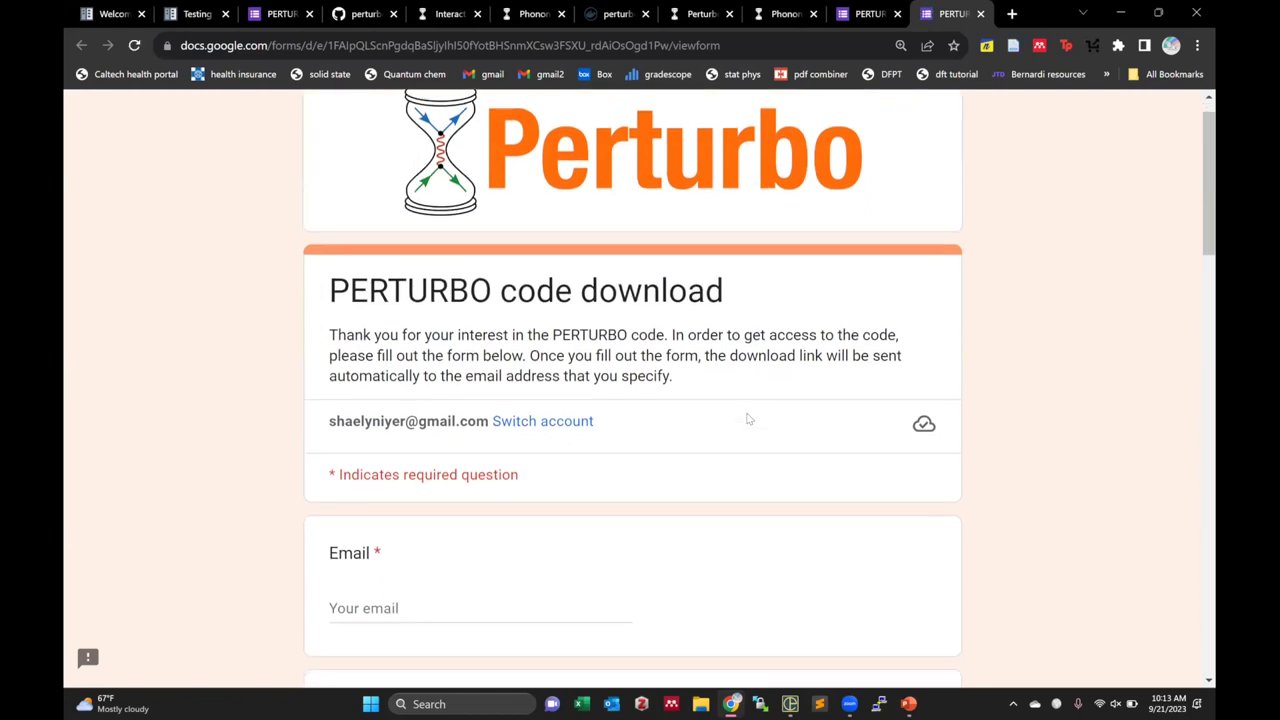
{"action": "scroll", "coordinate": [748, 418], "scroll_direction": "down", "scroll_amount": 1}
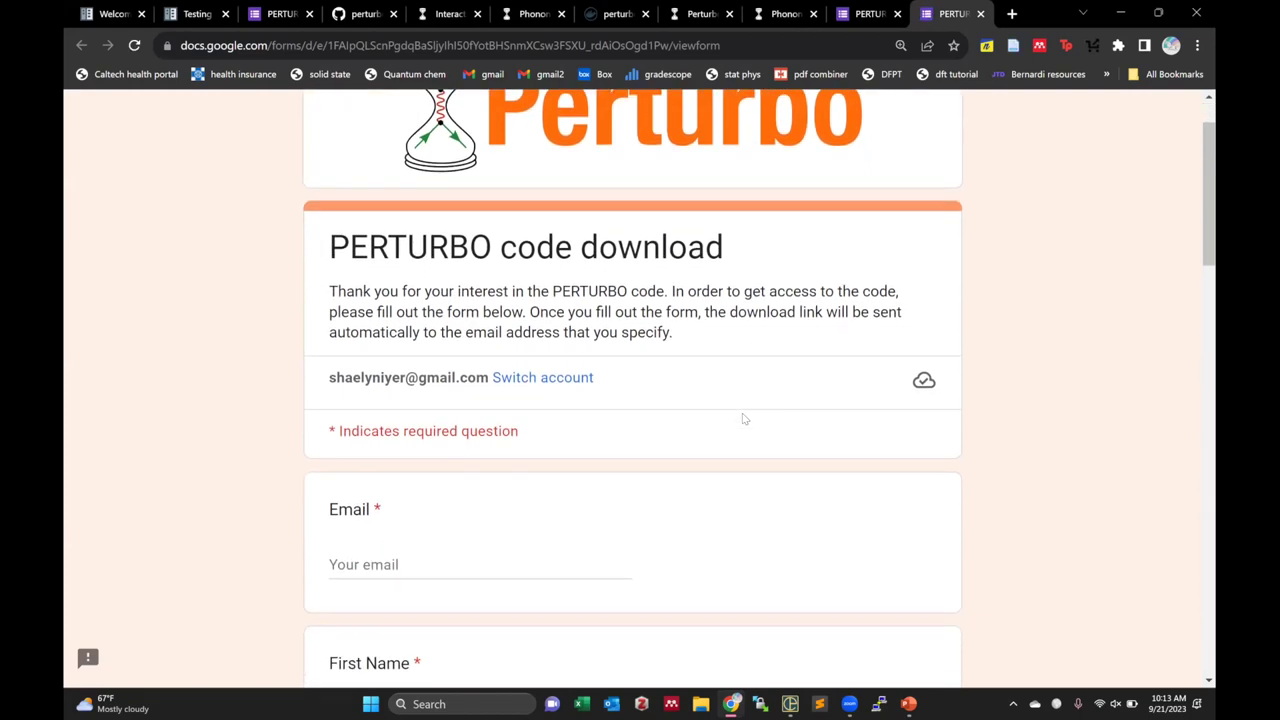
{"action": "scroll", "coordinate": [487, 432], "scroll_direction": "down", "scroll_amount": 5}
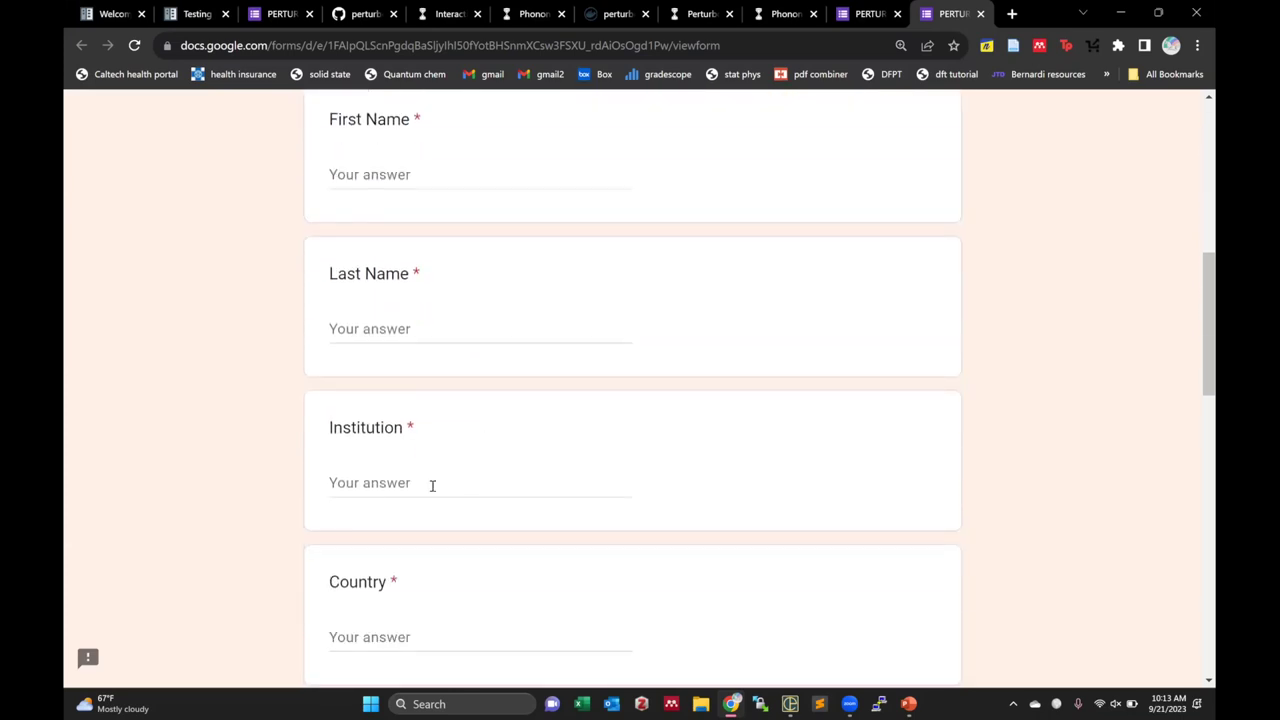
{"action": "scroll", "coordinate": [432, 487], "scroll_direction": "down", "scroll_amount": 3}
{"action": "scroll", "coordinate": [432, 487], "scroll_direction": "down", "scroll_amount": 1}
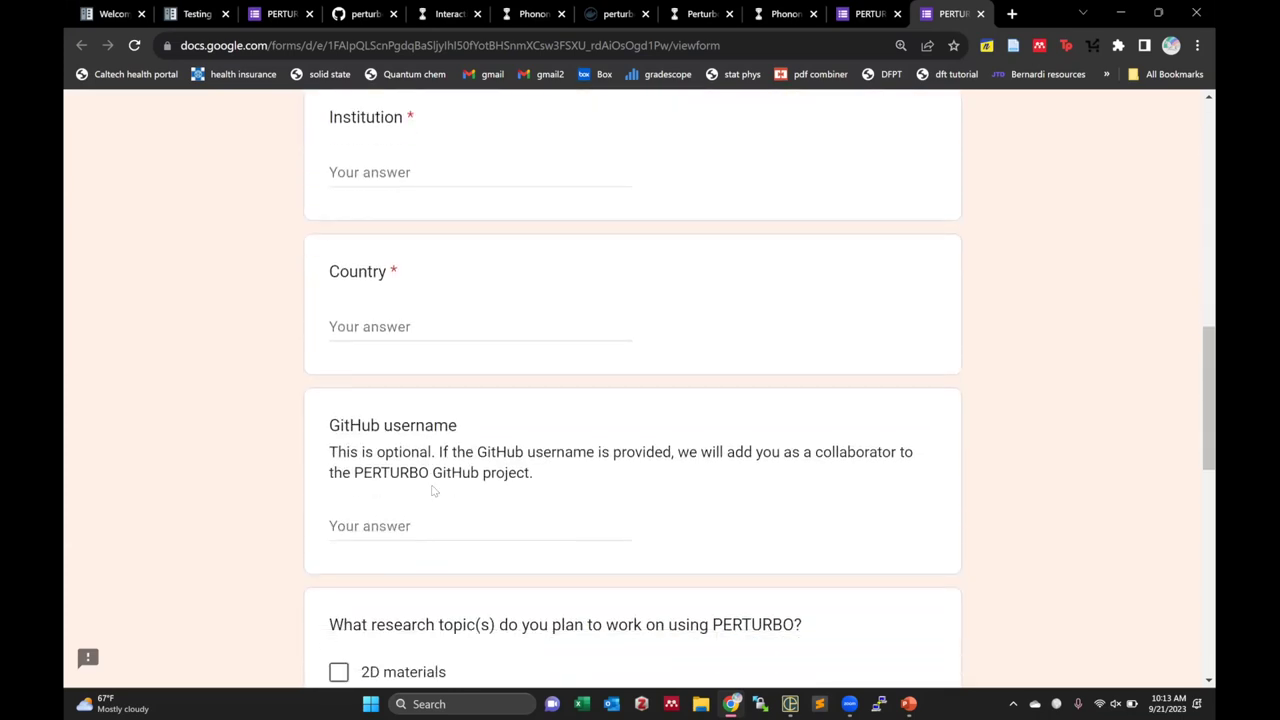
{"action": "left_click", "coordinate": [397, 538]}
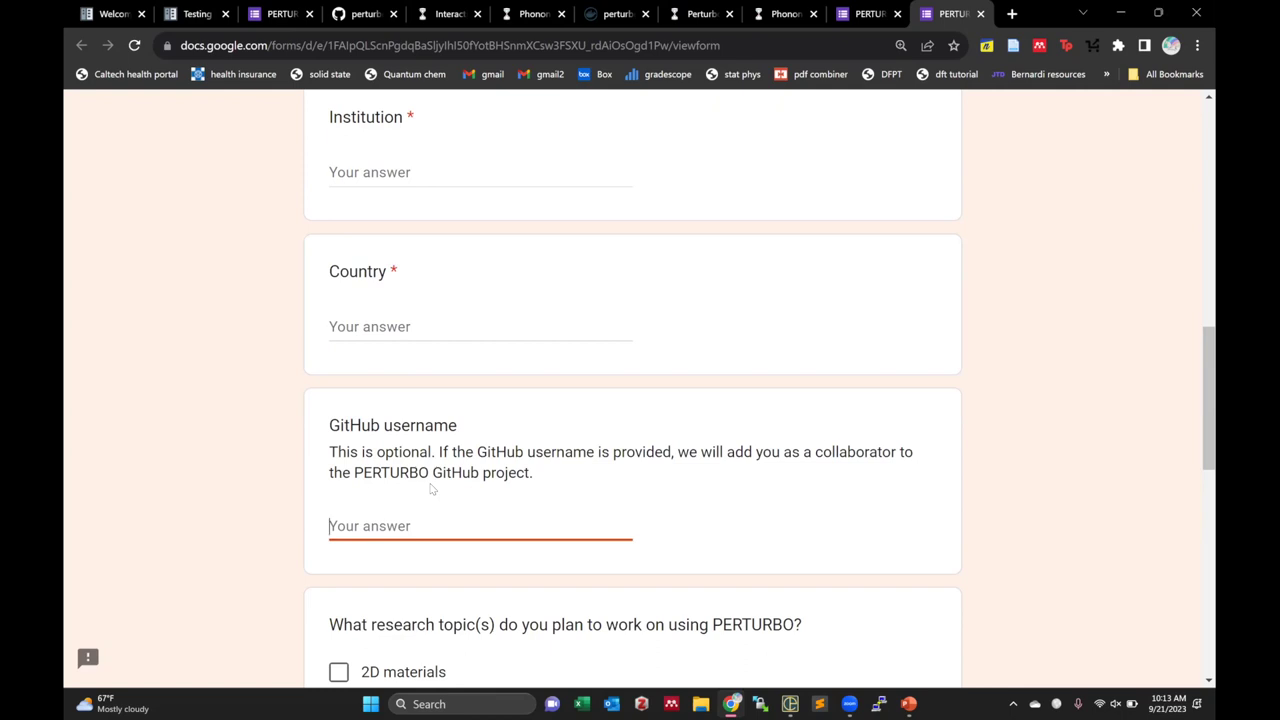
Step: Review the remaining required fields, including Email, then bring the slide show back
{"action": "scroll", "coordinate": [432, 488], "scroll_direction": "down", "scroll_amount": 6}
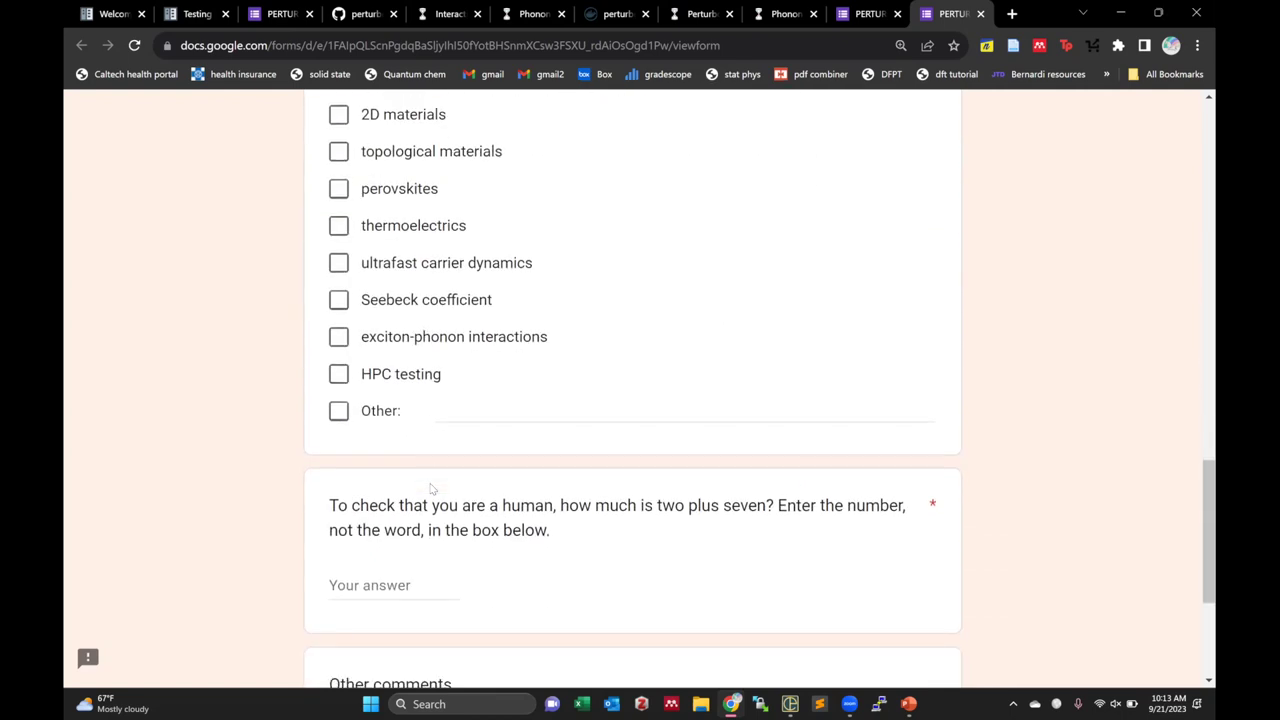
{"action": "scroll", "coordinate": [366, 502], "scroll_direction": "down", "scroll_amount": 3}
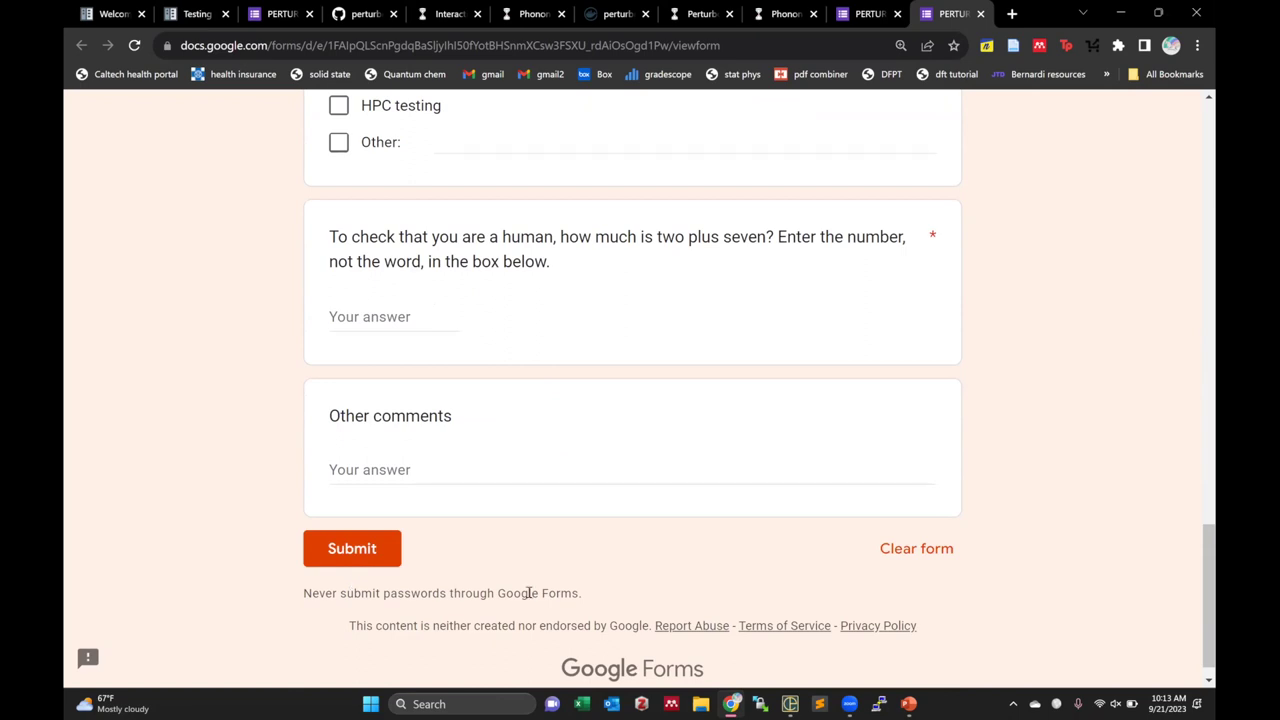
{"action": "scroll", "coordinate": [530, 595], "scroll_direction": "up", "scroll_amount": 1}
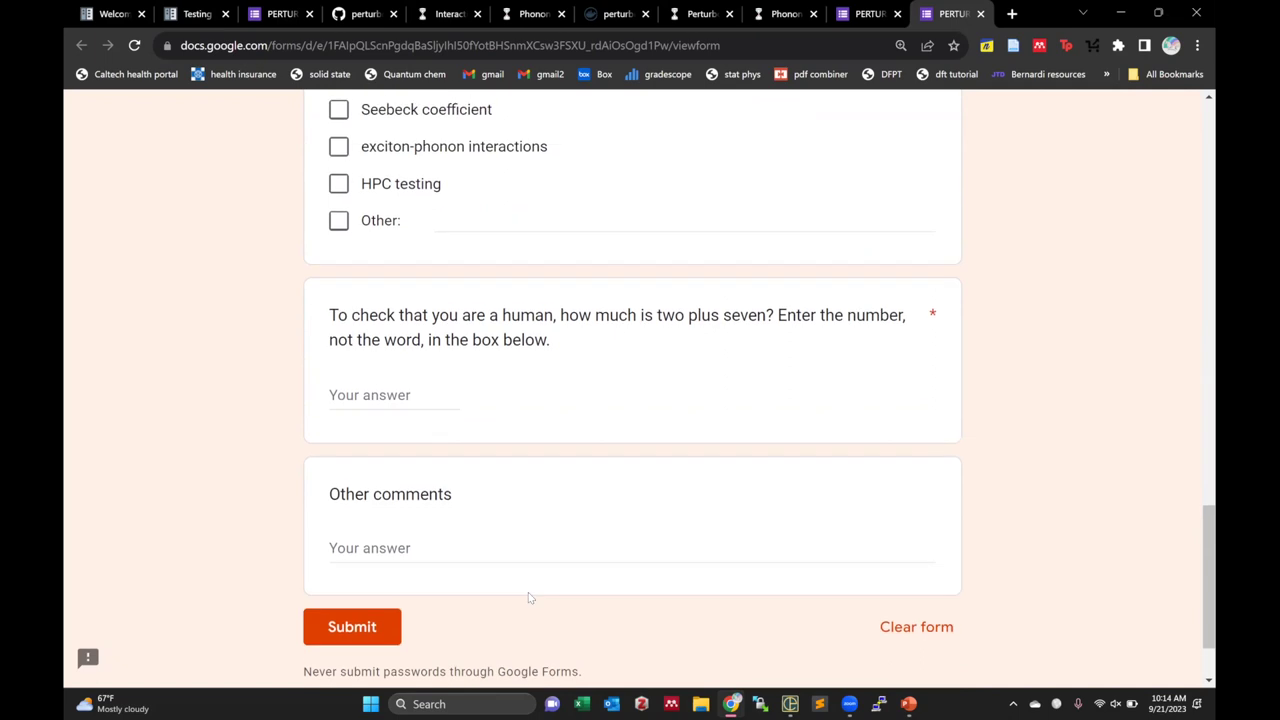
{"action": "scroll", "coordinate": [530, 597], "scroll_direction": "up", "scroll_amount": 2}
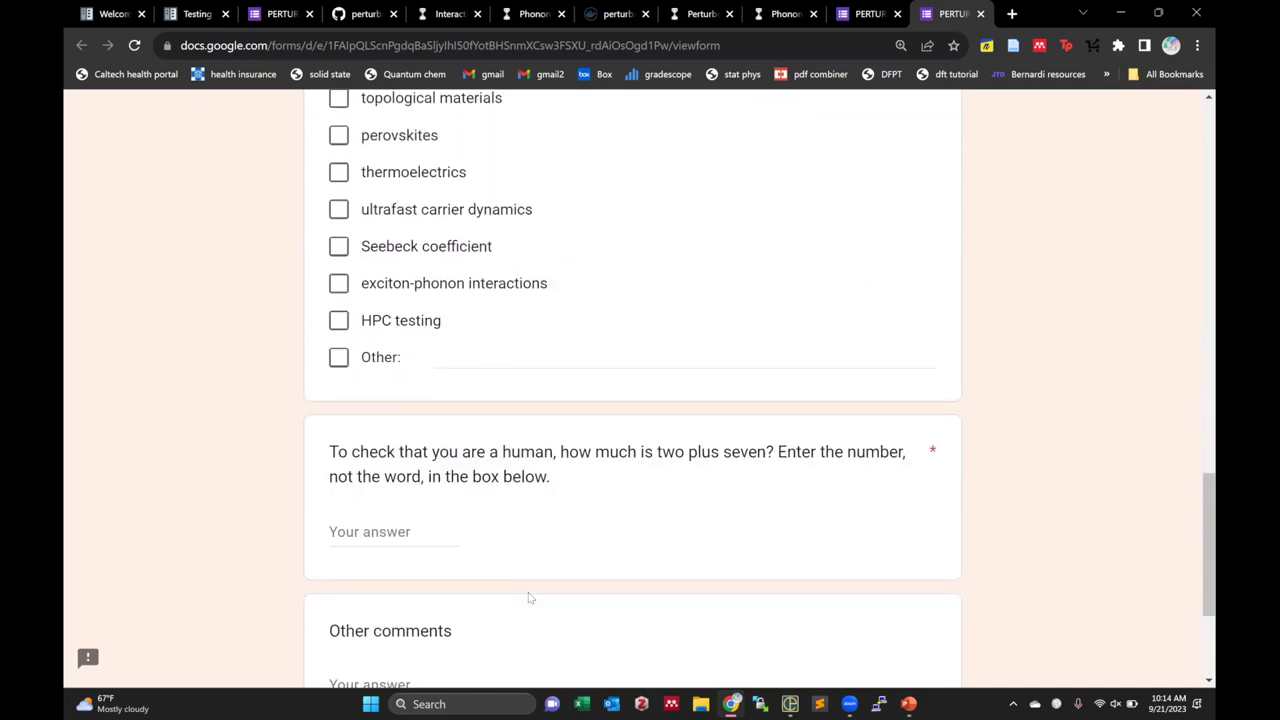
{"action": "scroll", "coordinate": [642, 524], "scroll_direction": "up", "scroll_amount": 10}
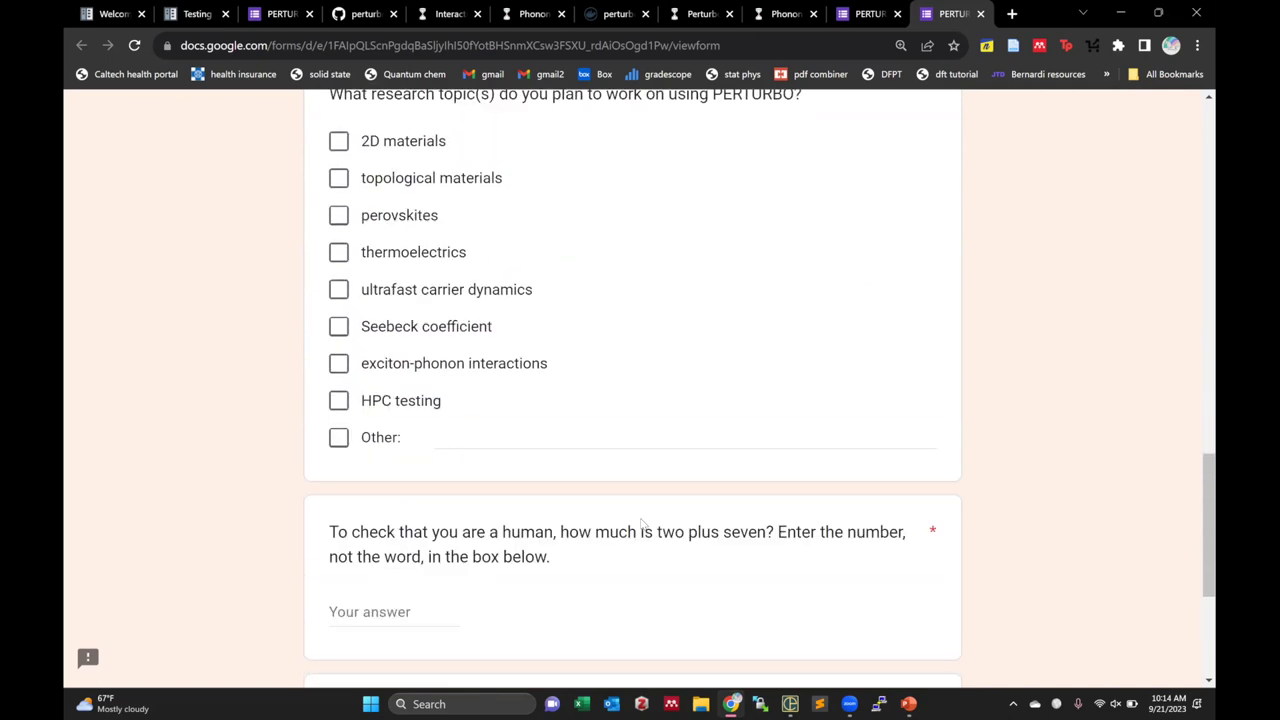
{"action": "scroll", "coordinate": [642, 524], "scroll_direction": "down", "scroll_amount": 1}
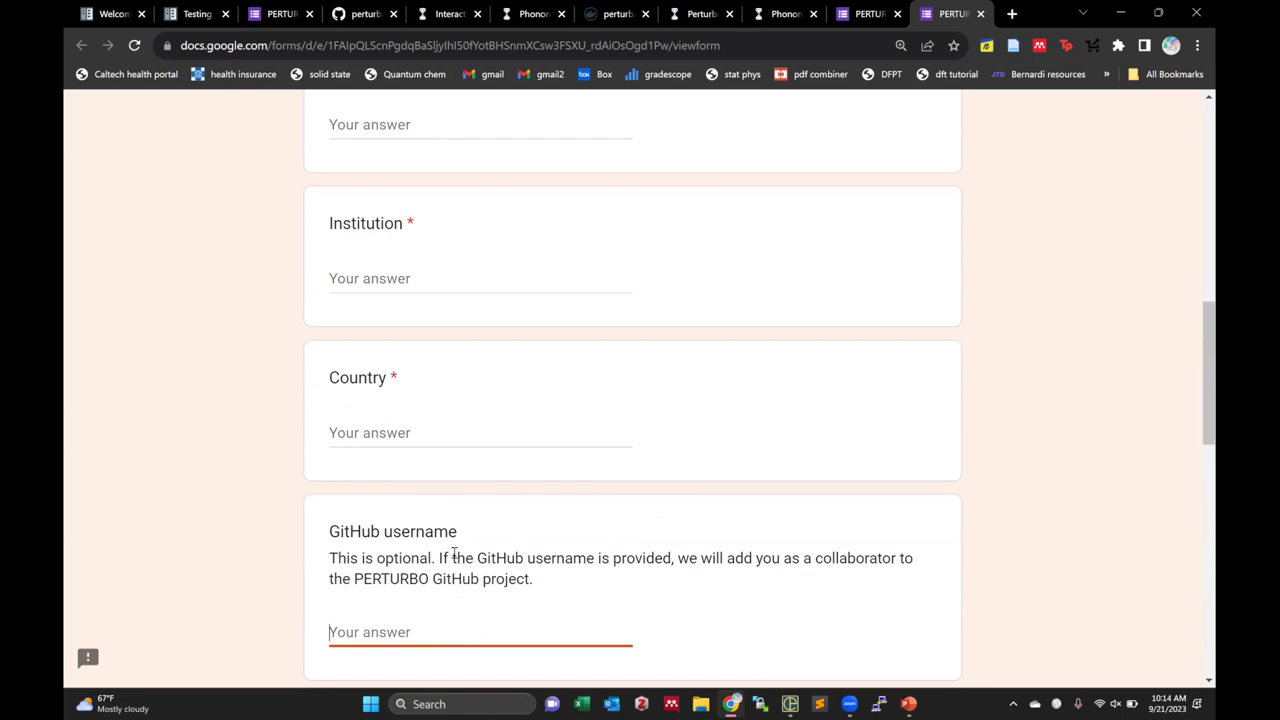
{"action": "scroll", "coordinate": [455, 556], "scroll_direction": "up", "scroll_amount": 10}
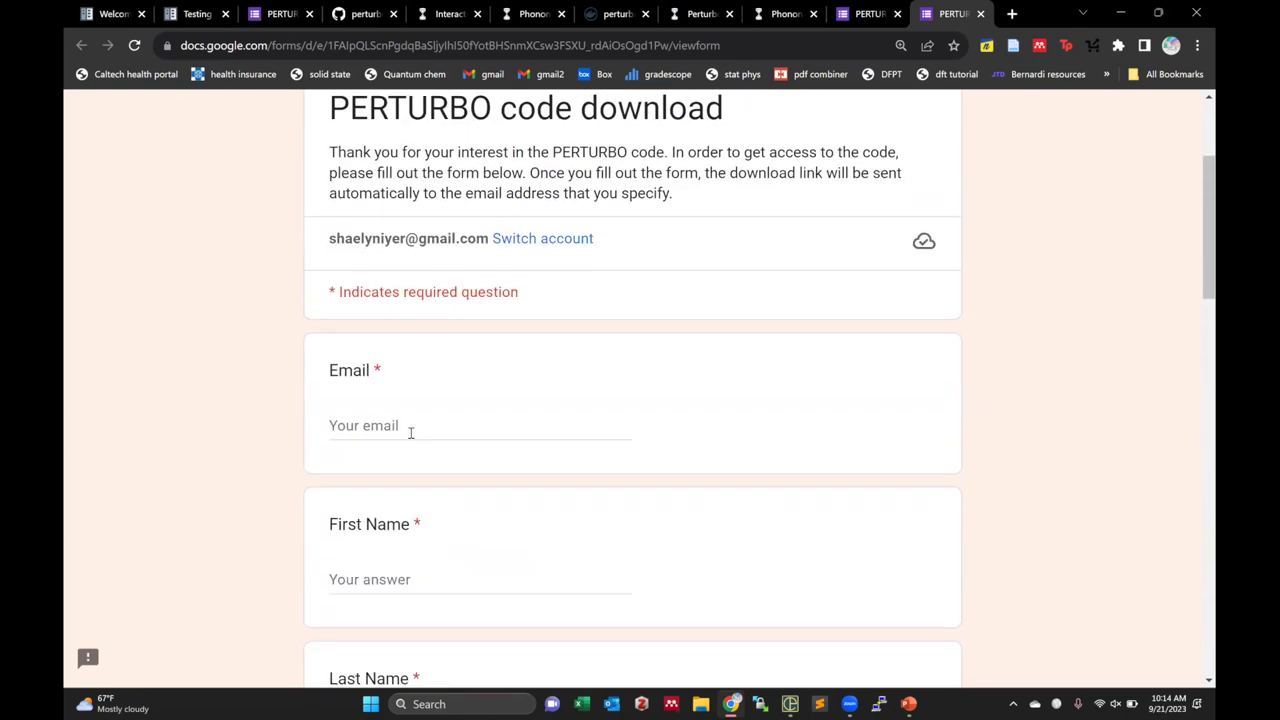
{"action": "left_click", "coordinate": [410, 430]}
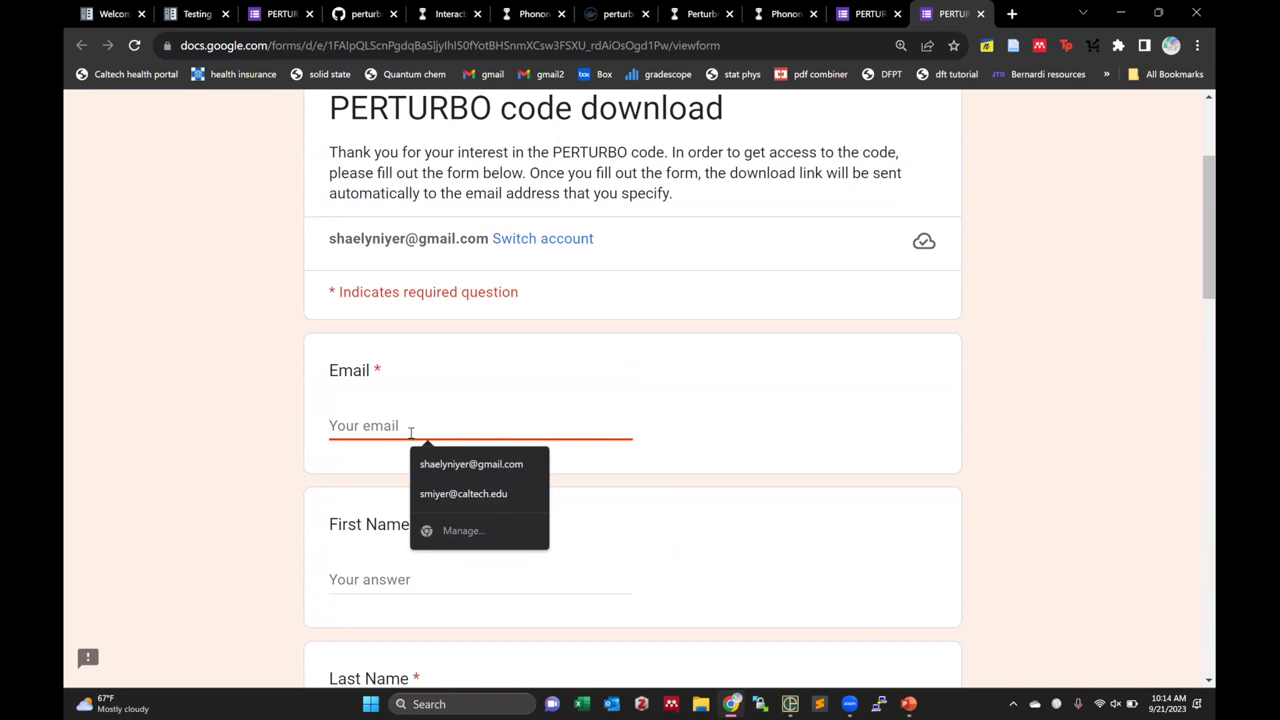
{"action": "scroll", "coordinate": [410, 432], "scroll_direction": "down", "scroll_amount": 4}
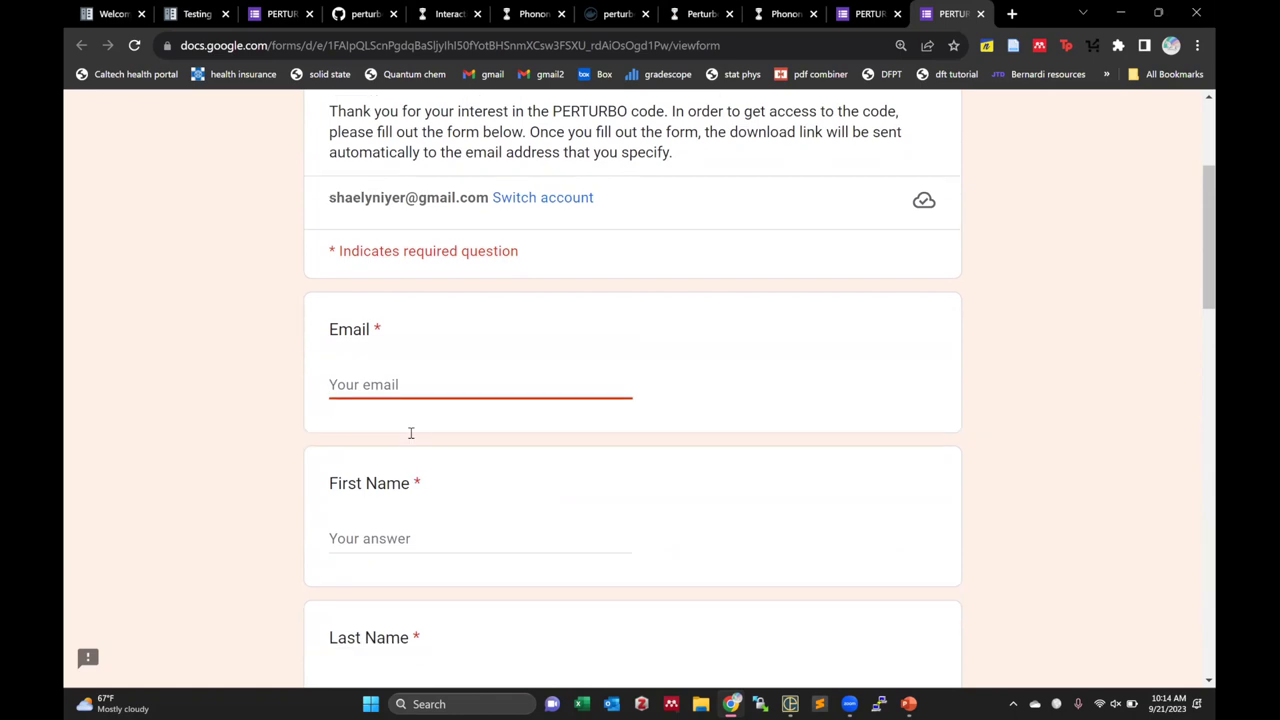
{"action": "scroll", "coordinate": [410, 438], "scroll_direction": "down", "scroll_amount": 2}
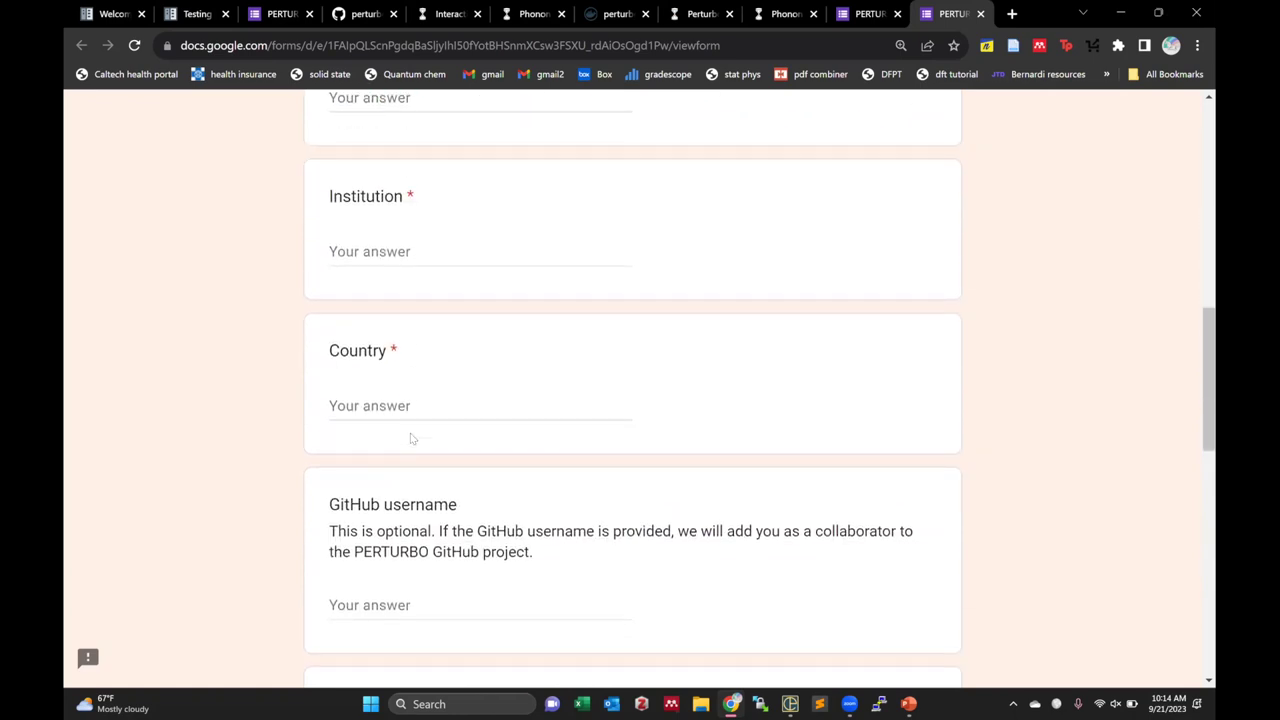
{"action": "key", "text": "alt+Tab"}
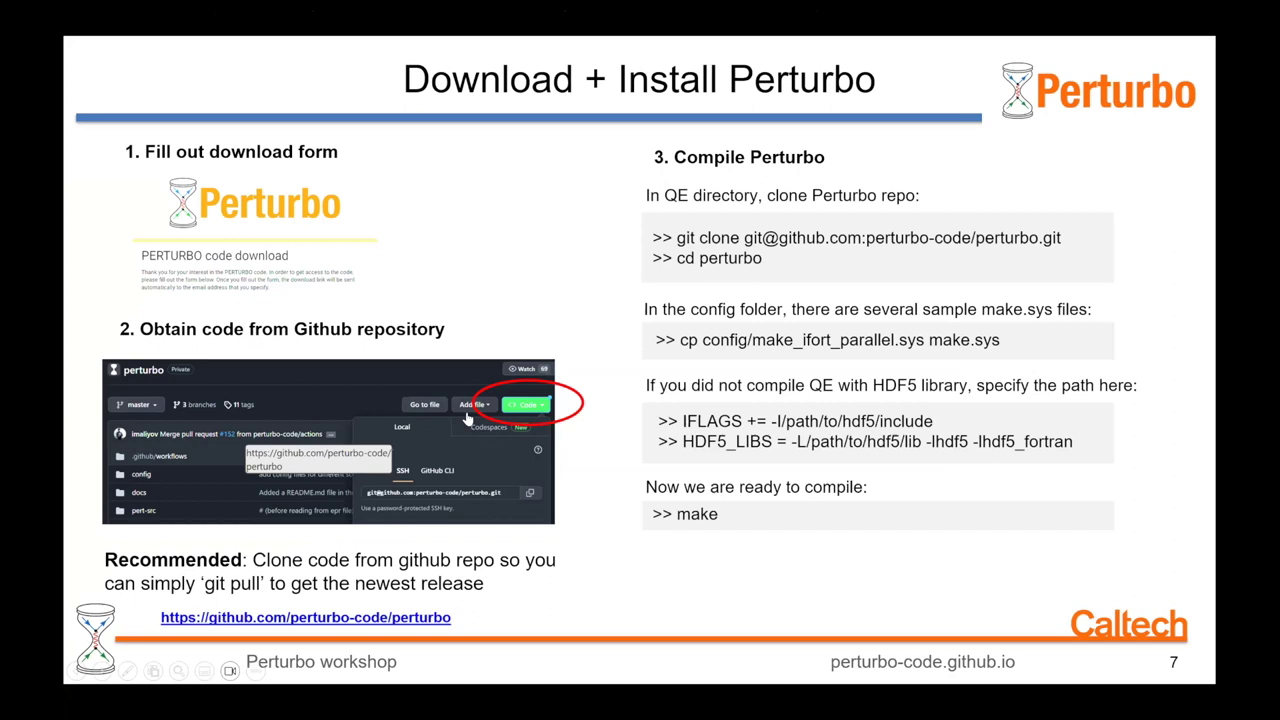
Step: Copy the perturbo GitHub repository's SSH clone address from the Code menu
{"action": "left_click", "coordinate": [392, 412]}
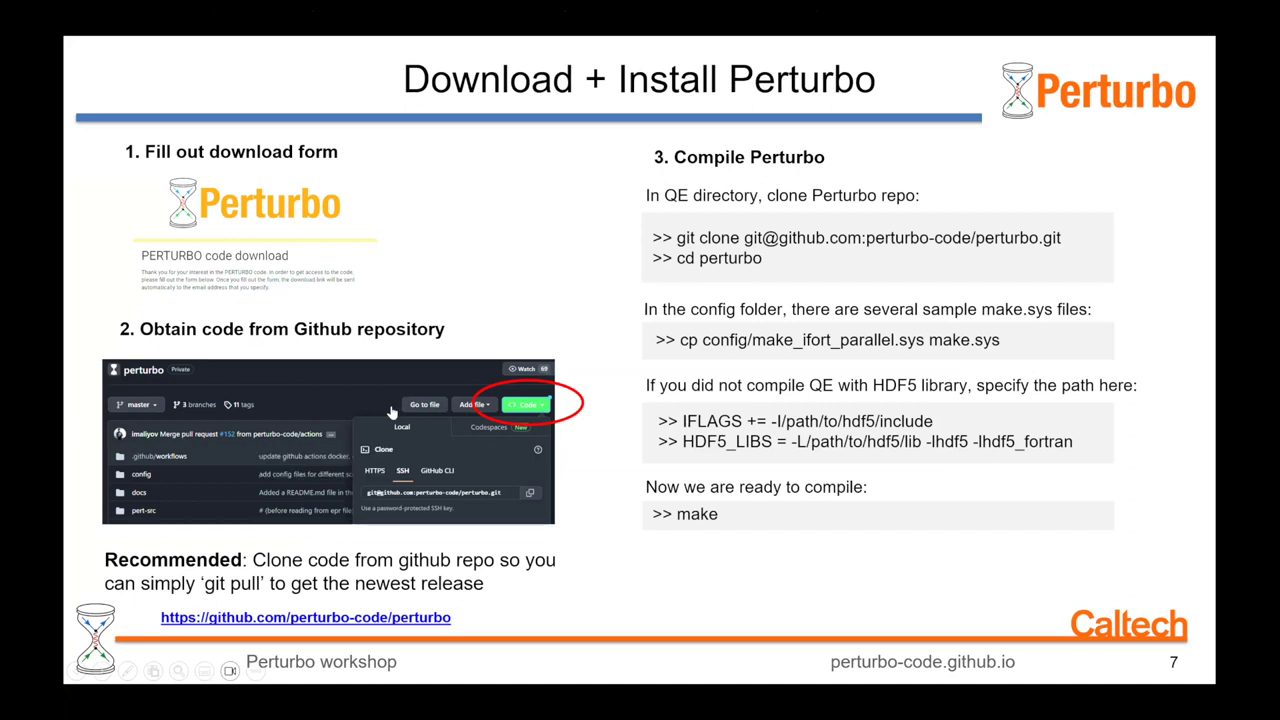
{"action": "left_click", "coordinate": [730, 410]}
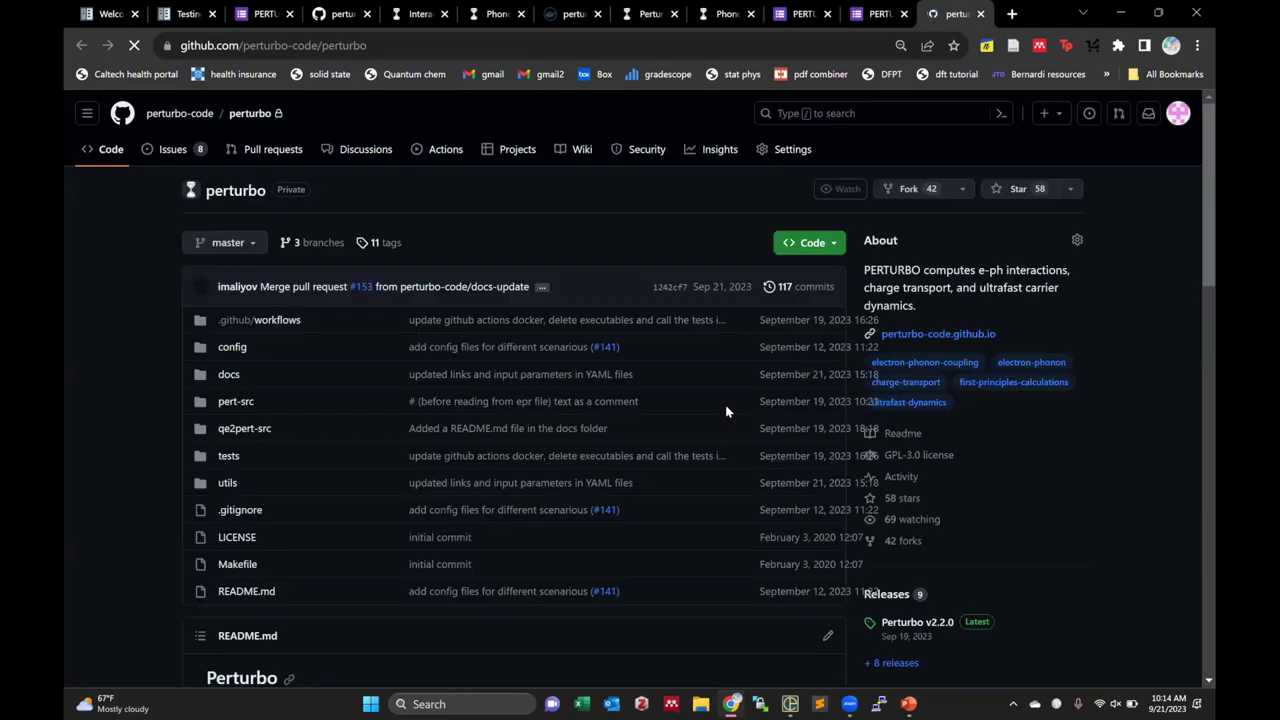
{"action": "scroll", "coordinate": [727, 411], "scroll_direction": "down", "scroll_amount": 1}
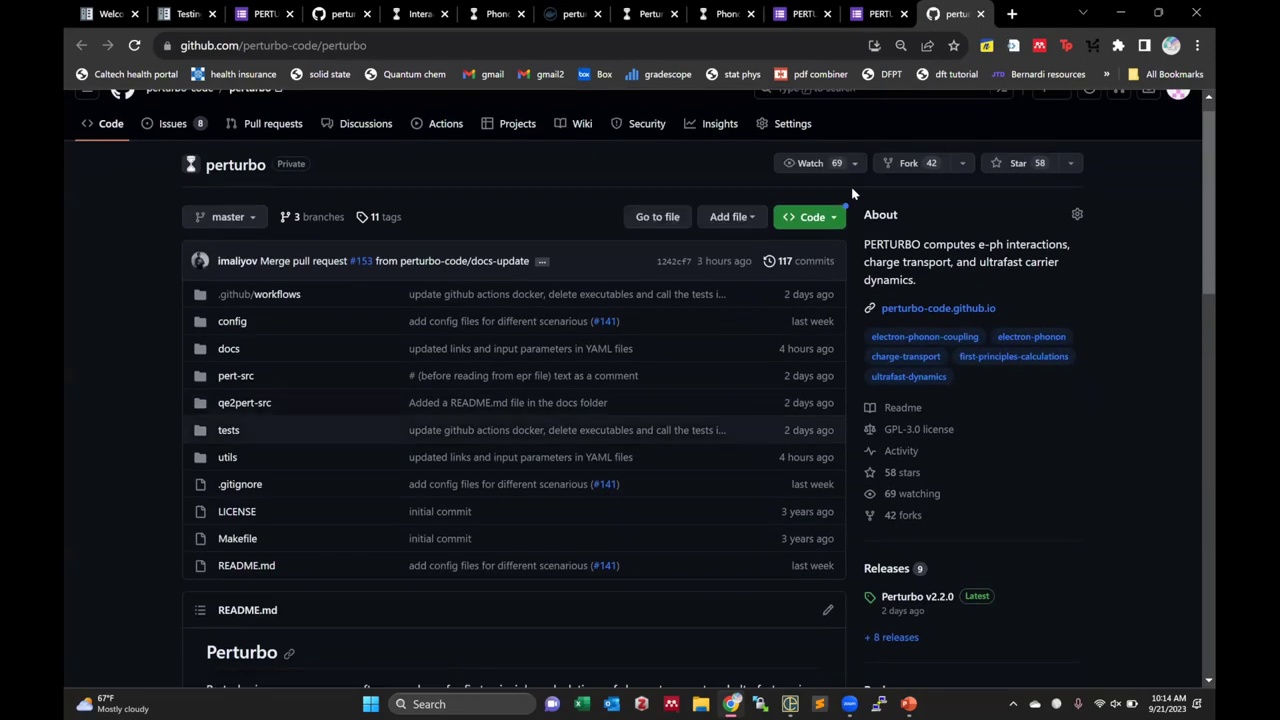
{"action": "left_click", "coordinate": [805, 217]}
{"action": "scroll", "coordinate": [815, 240], "scroll_direction": "down", "scroll_amount": 1}
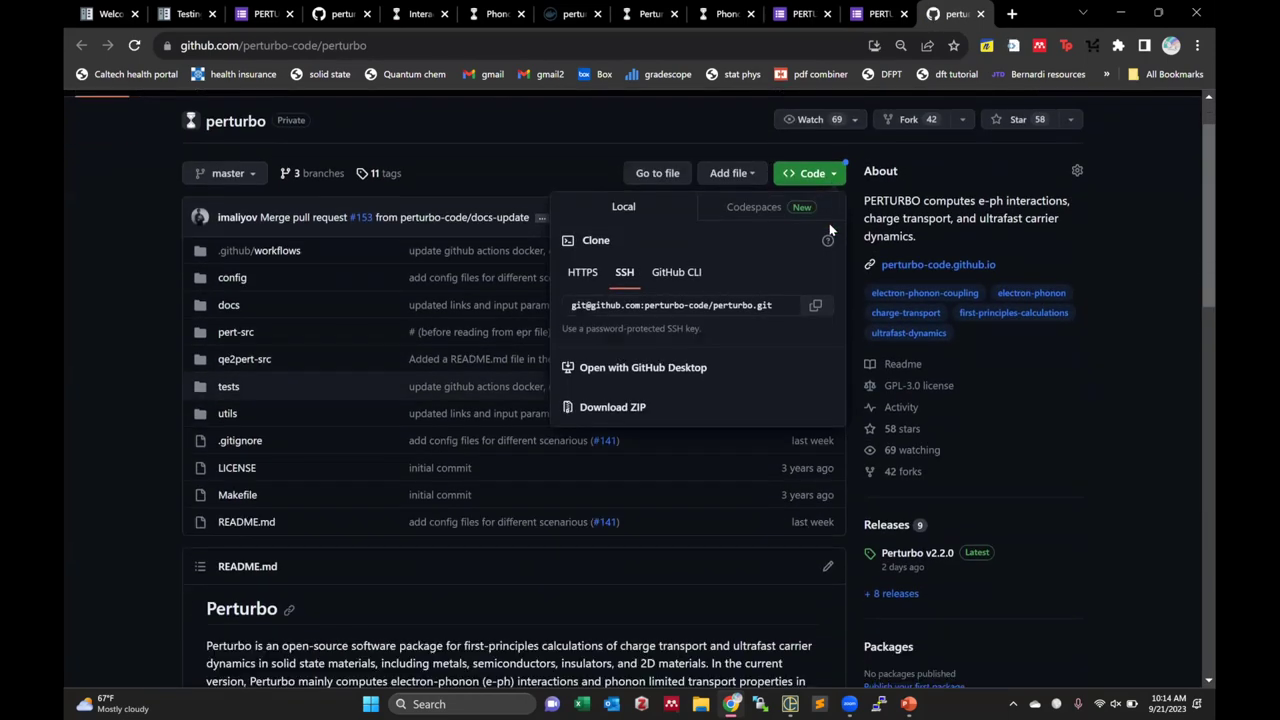
{"action": "scroll", "coordinate": [790, 385], "scroll_direction": "up", "scroll_amount": 1}
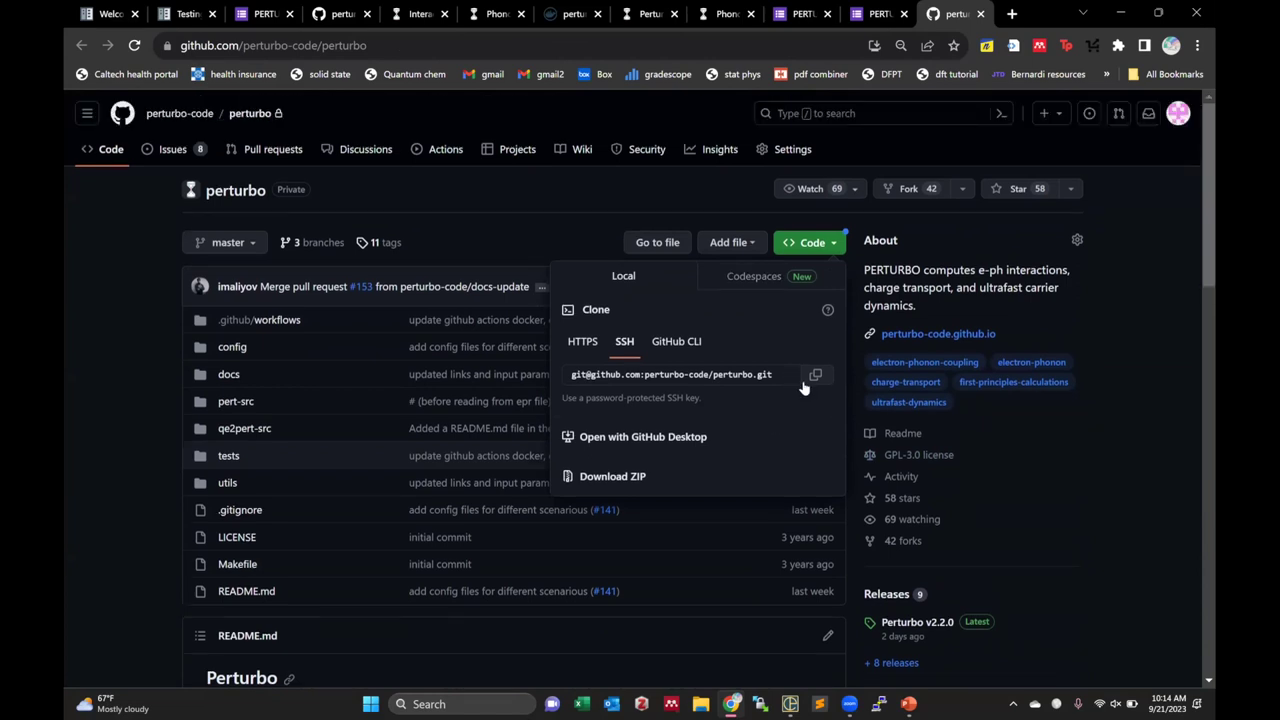
{"action": "left_click", "coordinate": [814, 376]}
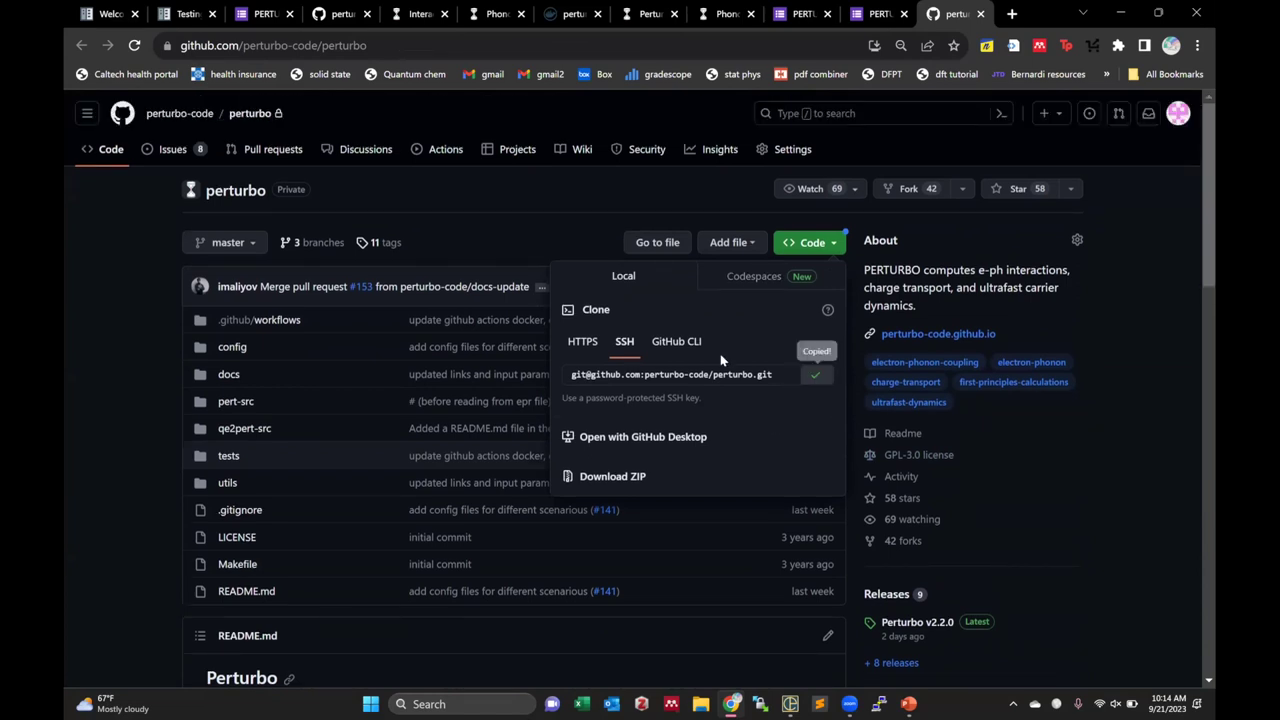
{"action": "key", "text": "alt+Tab"}
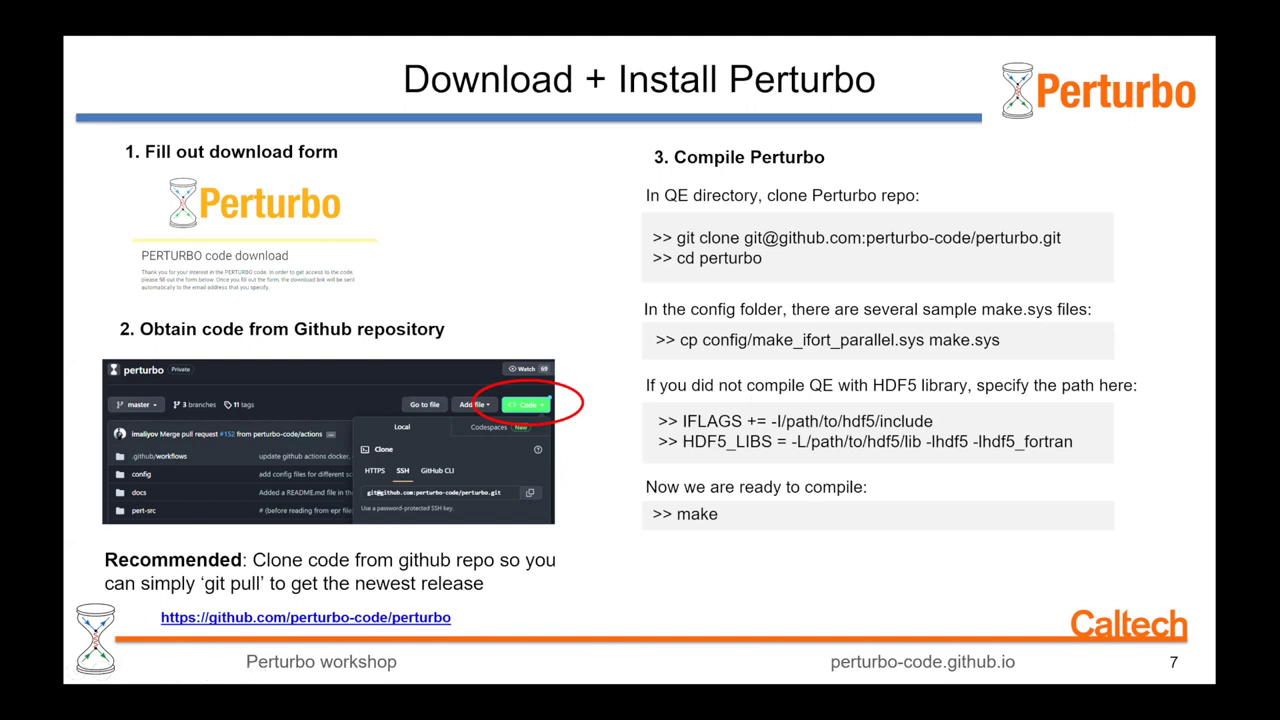
{"action": "key", "text": "alt+Tab"}
{"action": "key", "text": "alt+Tab"}
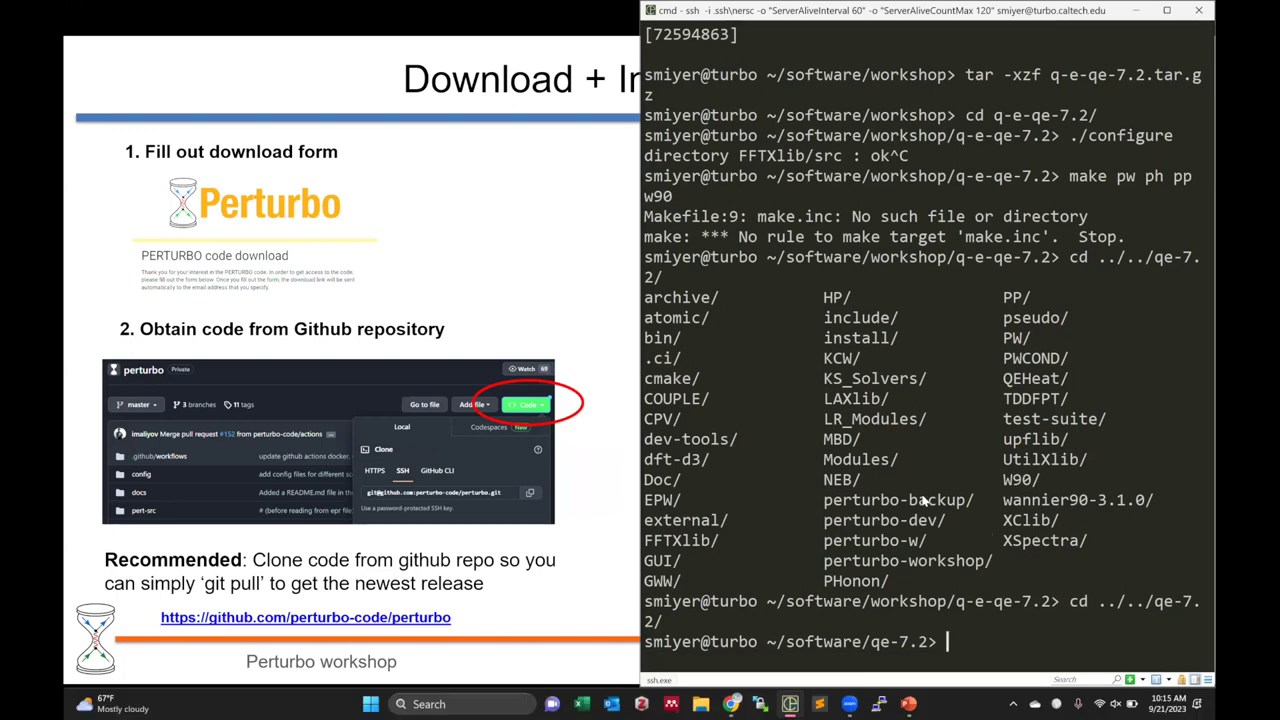
Step: Snap the terminal left and git clone perturbo using the pasted SSH address
{"action": "key", "text": "super+Left"}
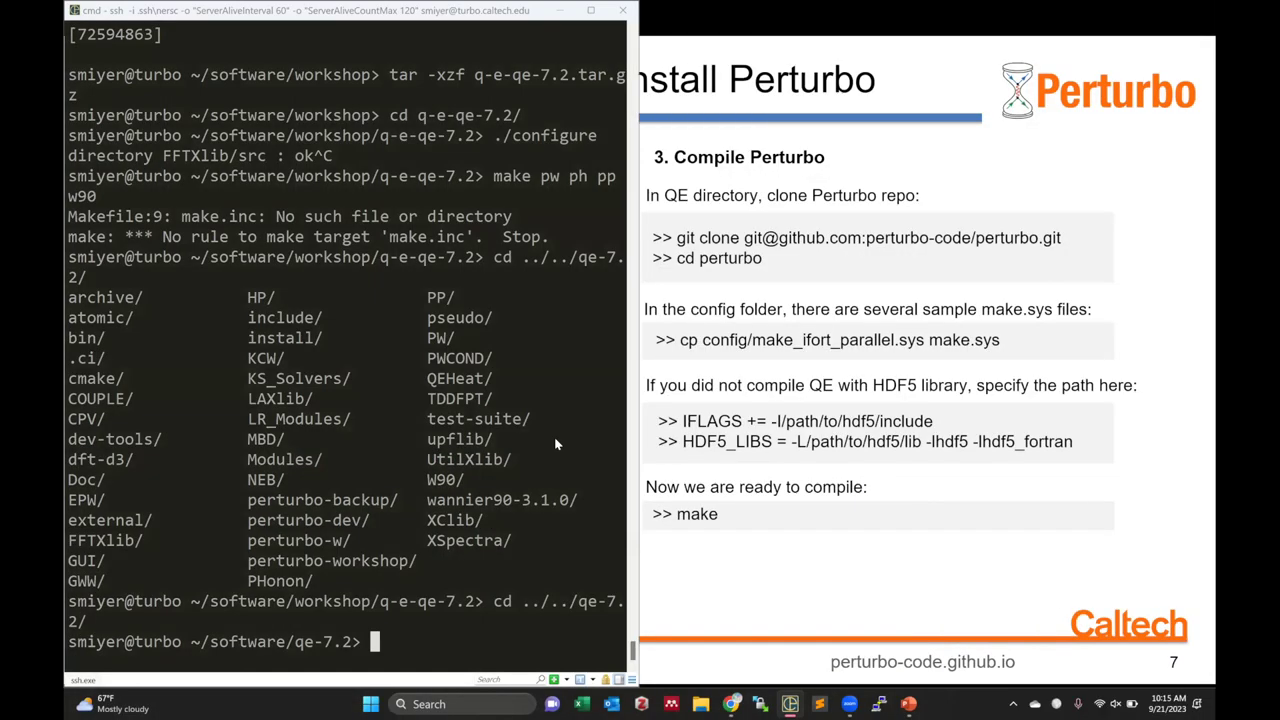
{"action": "left_click", "coordinate": [433, 358]}
{"action": "type", "text": "git clone"}
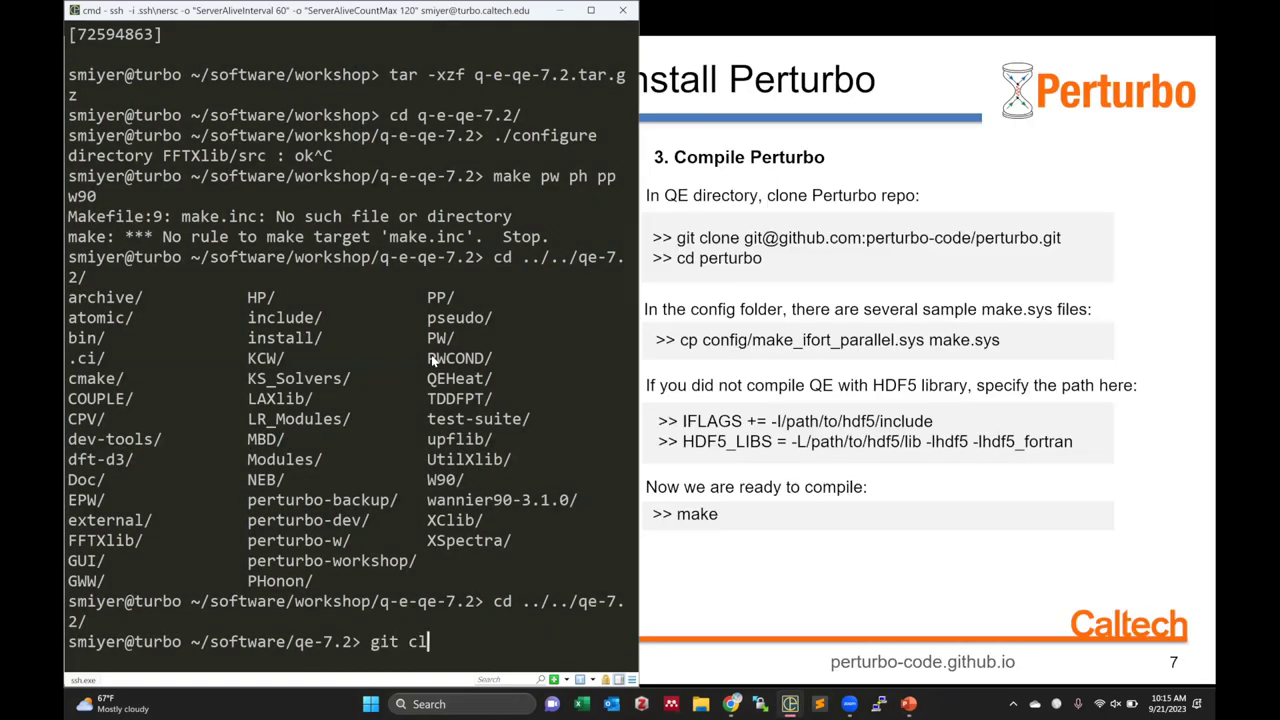
{"action": "key", "text": "ctrl+v"}
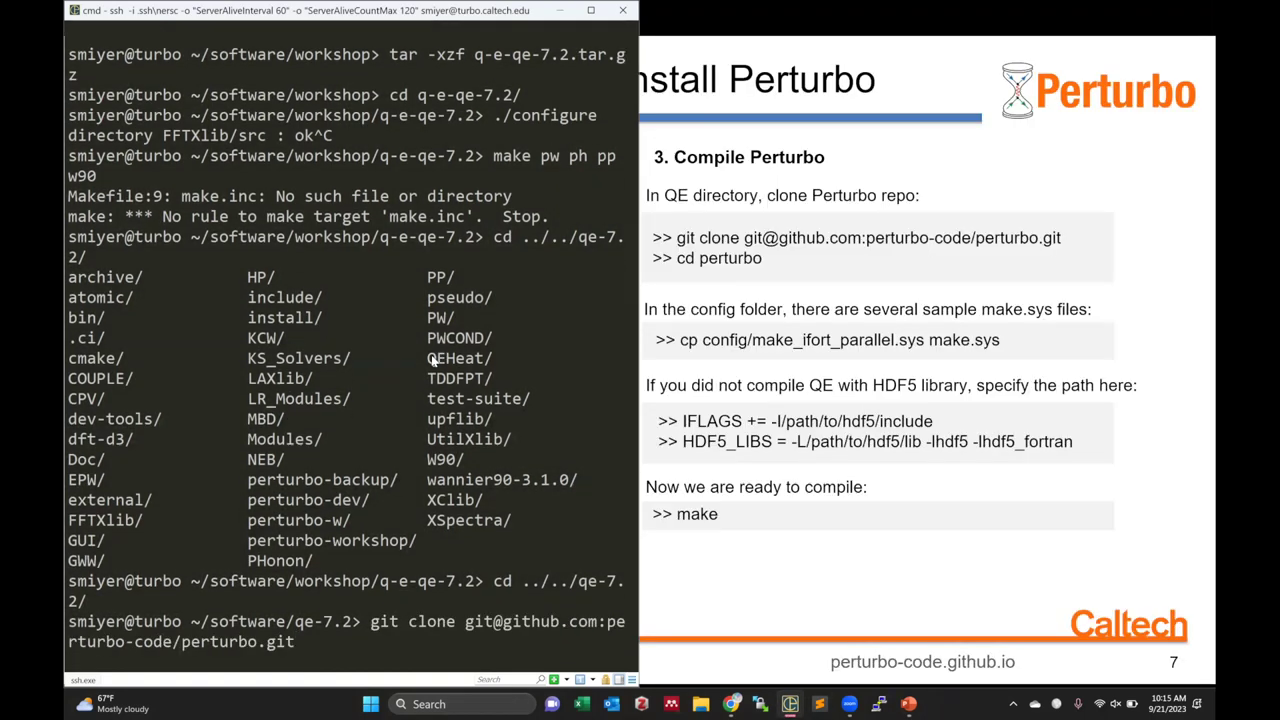
{"action": "key", "text": "Return"}
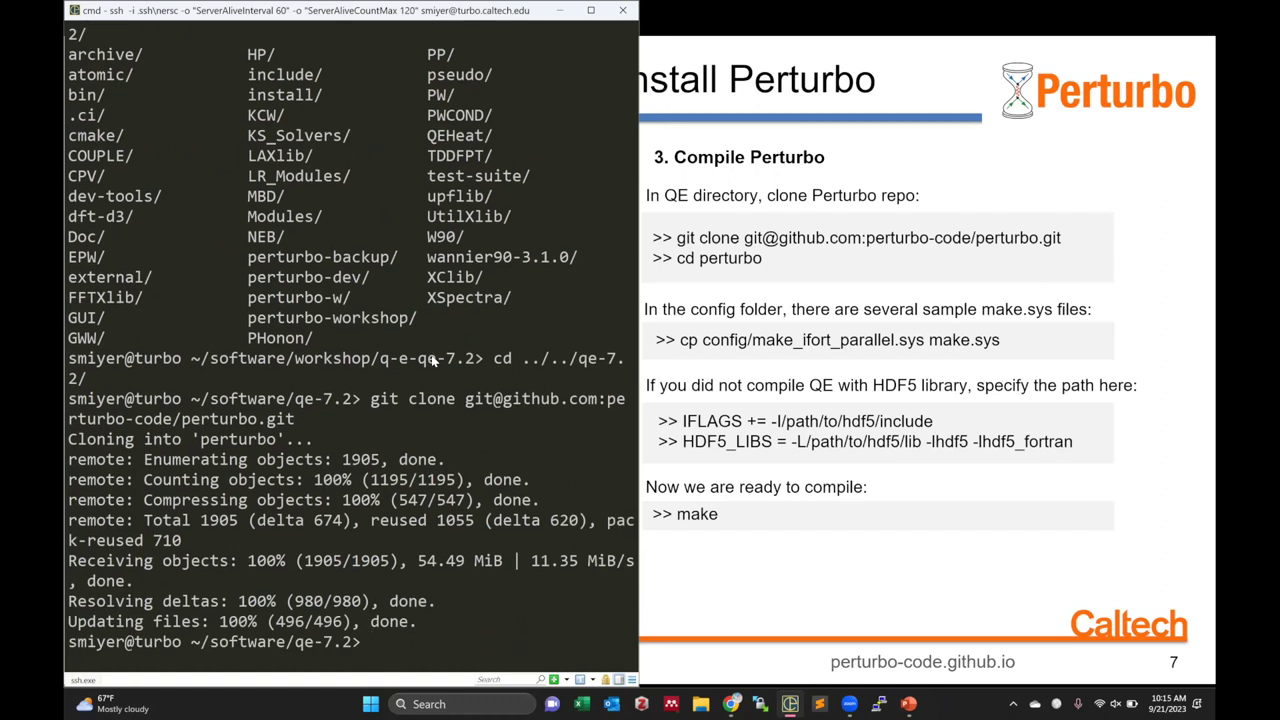
Step: List qe-7.2, enter the new perturbo folder, clear the screen and list its contents
{"action": "type", "text": "ls"}
{"action": "key", "text": "Return"}
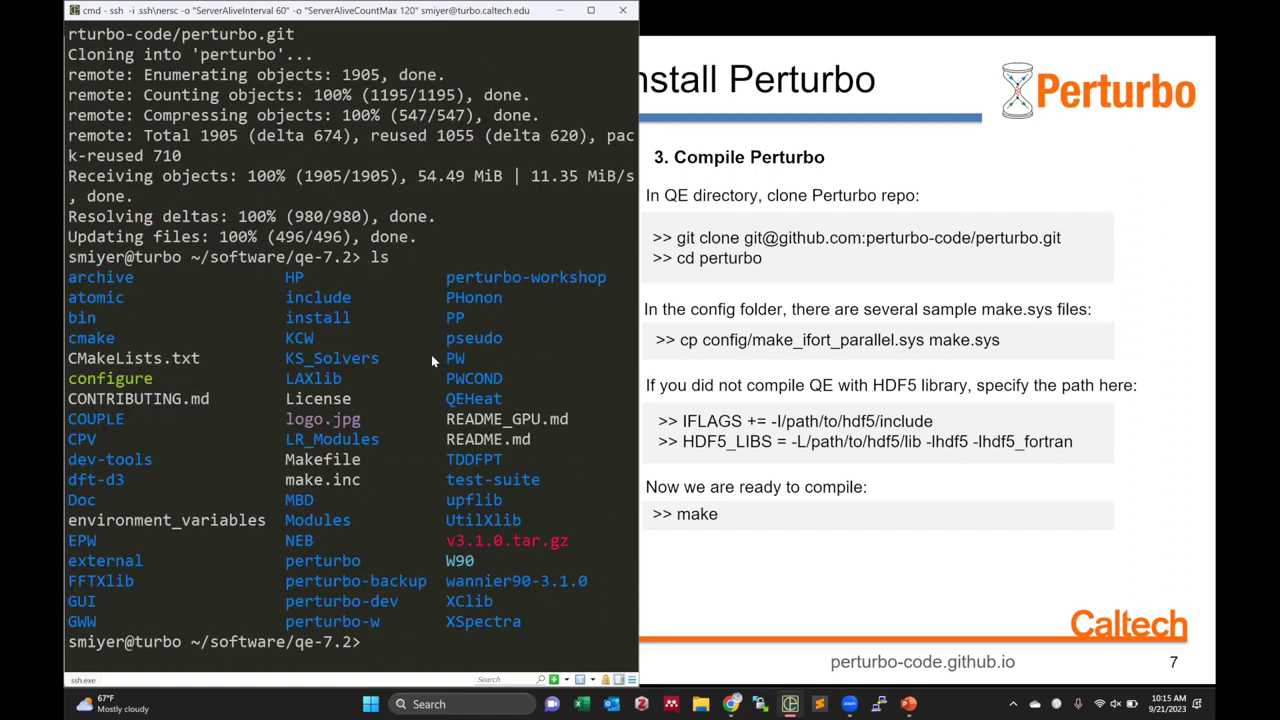
{"action": "type", "text": "cd perturbo"}
{"action": "key", "text": "Return"}
{"action": "type", "text": "ls"}
{"action": "key", "text": "Return"}
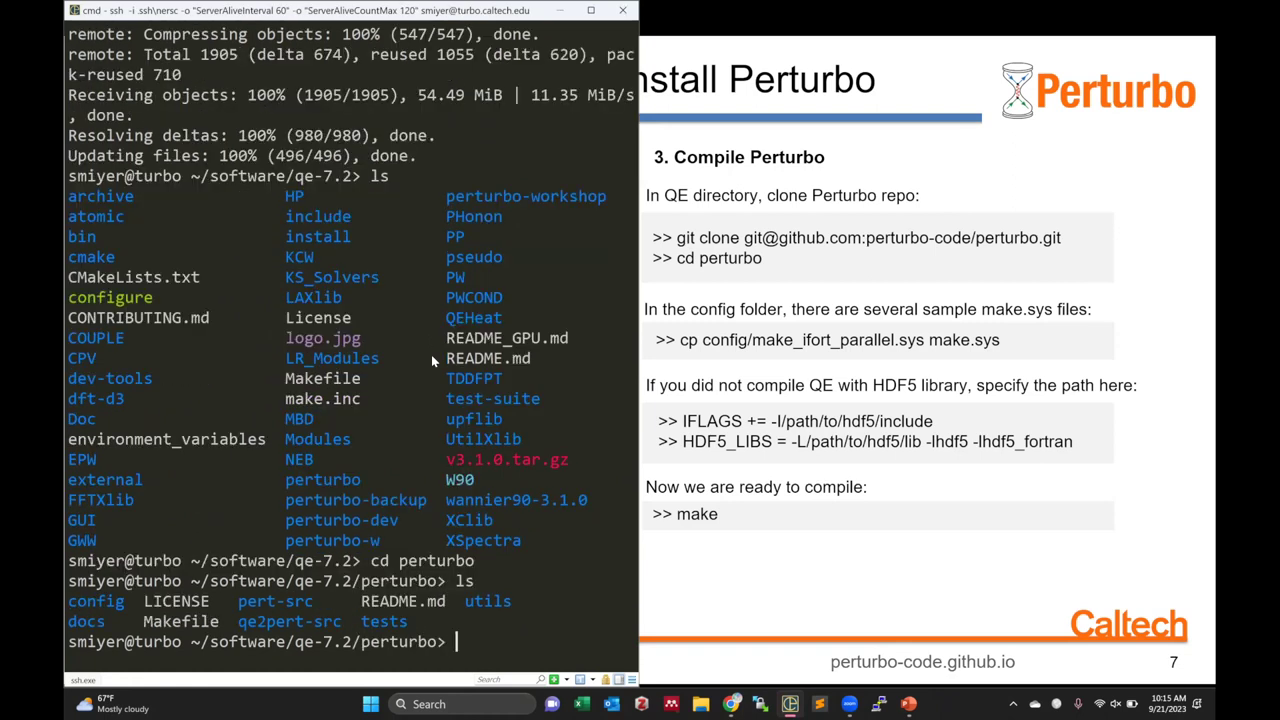
{"action": "type", "text": "clear"}
{"action": "key", "text": "Return"}
{"action": "type", "text": "ls"}
{"action": "key", "text": "Return"}
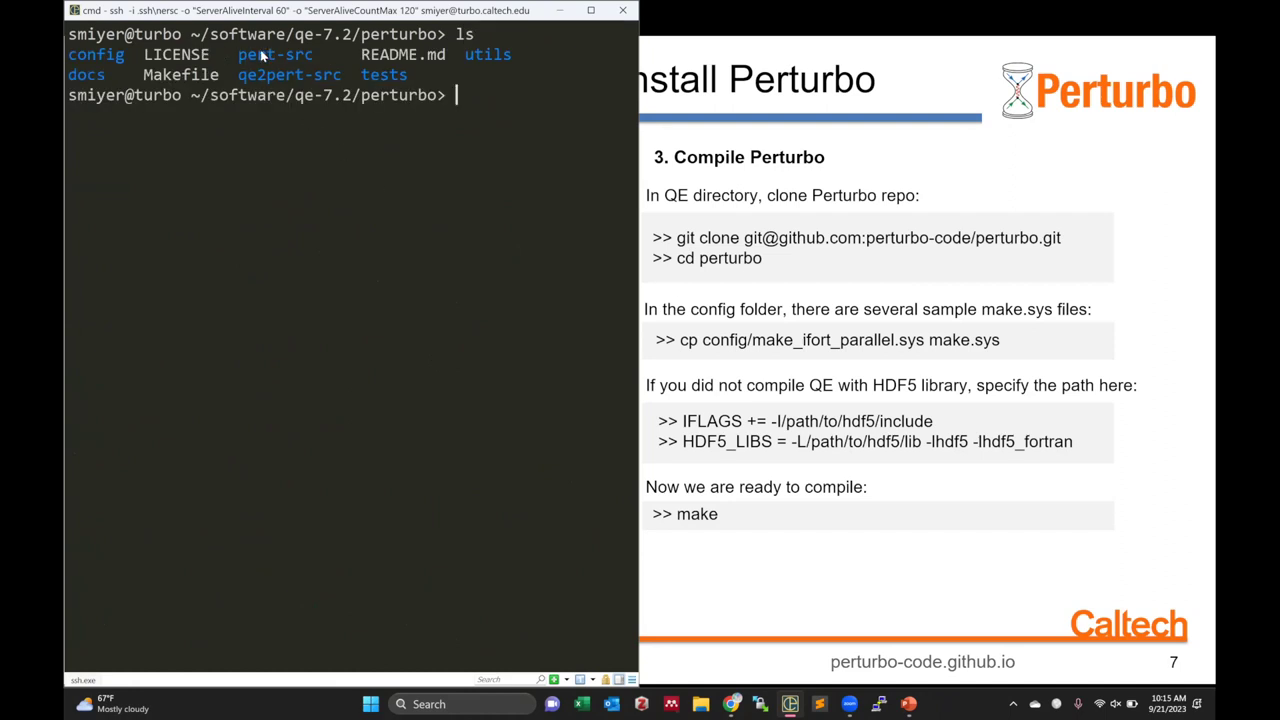
Step: Highlight the pert-src, qe2pert-src and config folder names in the listing
{"action": "double_click", "coordinate": [288, 58]}
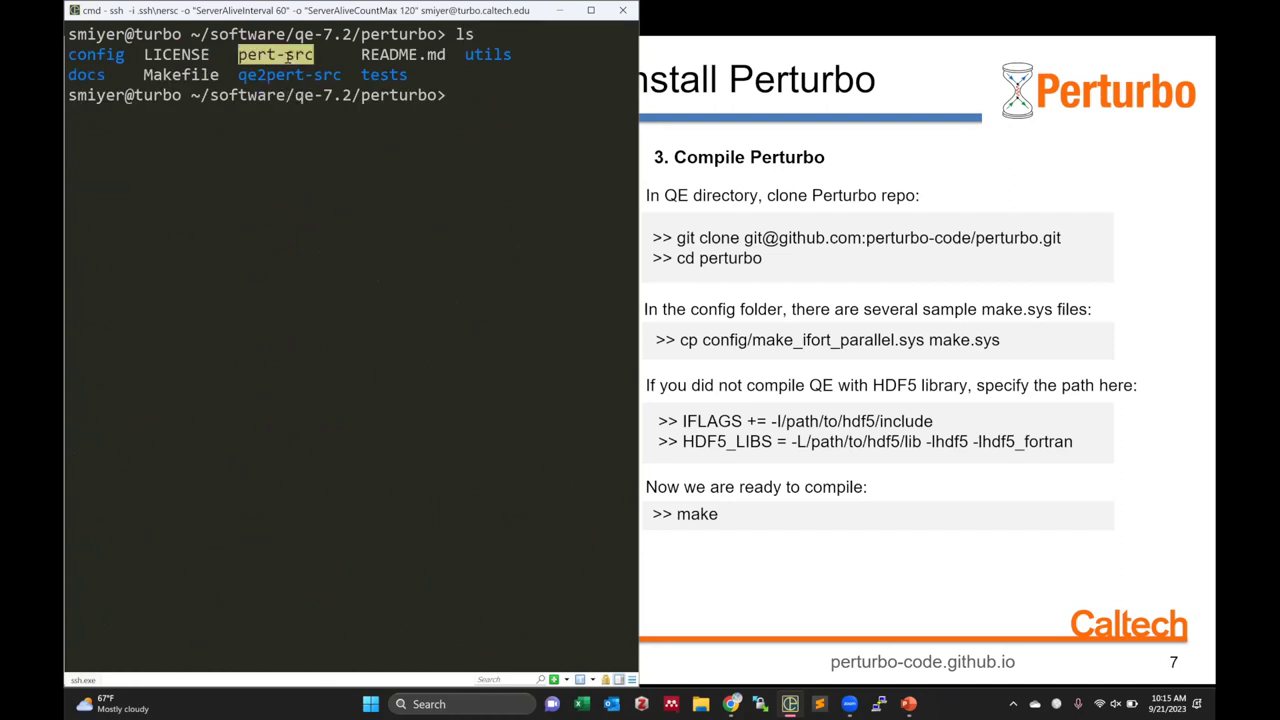
{"action": "double_click", "coordinate": [281, 70]}
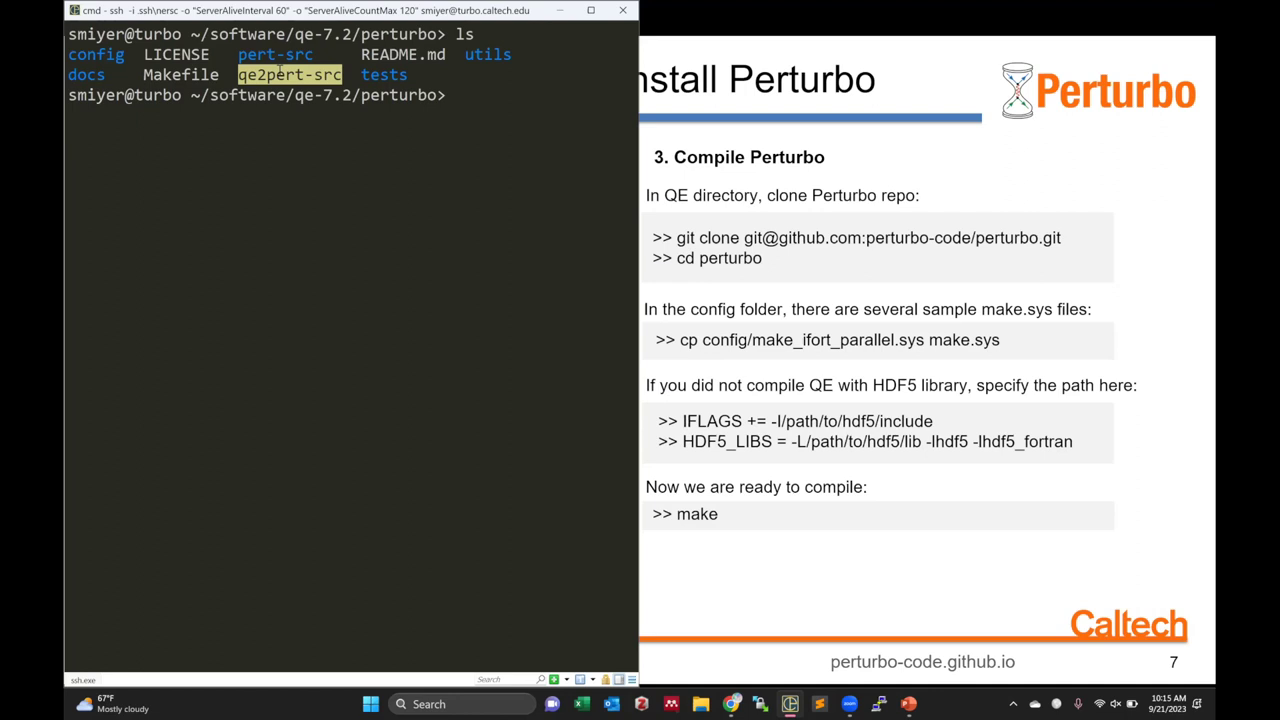
{"action": "left_click", "coordinate": [465, 177]}
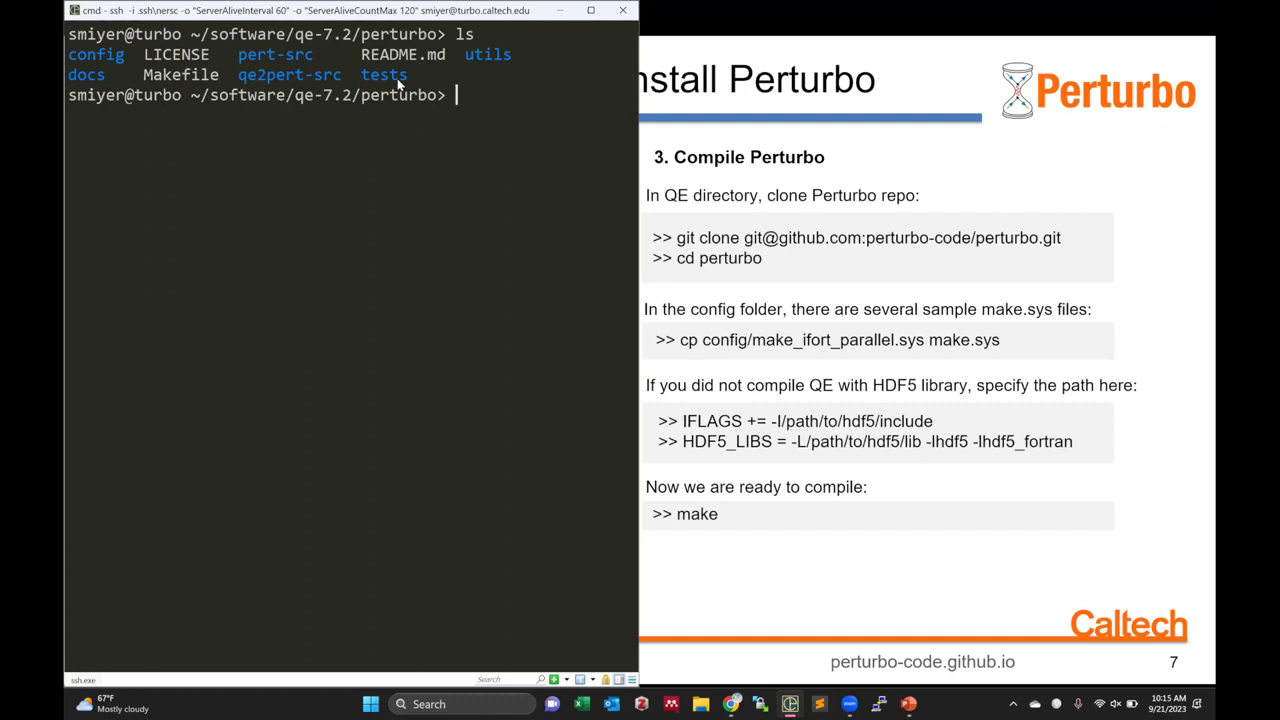
{"action": "double_click", "coordinate": [96, 55]}
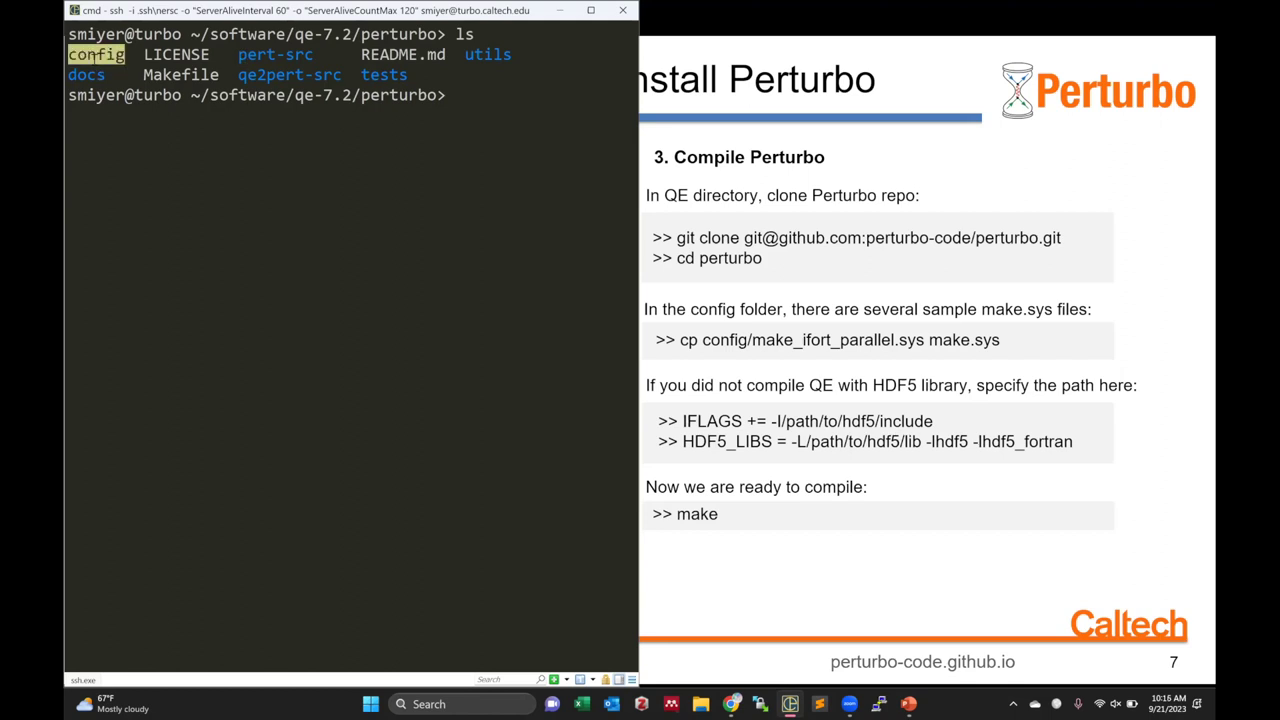
{"action": "left_click", "coordinate": [461, 109]}
Step: Enter the config folder and list its sample make.sys files
{"action": "type", "text": "cd conf"}
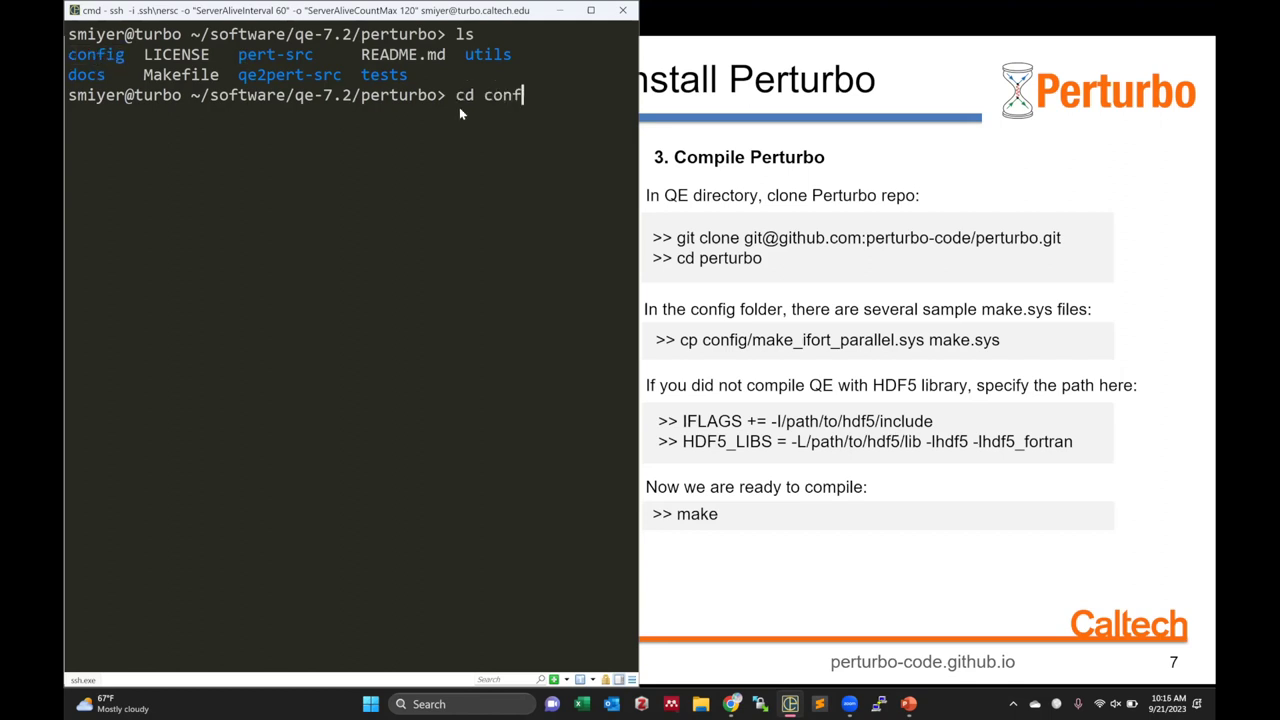
{"action": "key", "text": "Tab"}
{"action": "key", "text": "Return"}
{"action": "type", "text": "ls"}
{"action": "key", "text": "Return"}
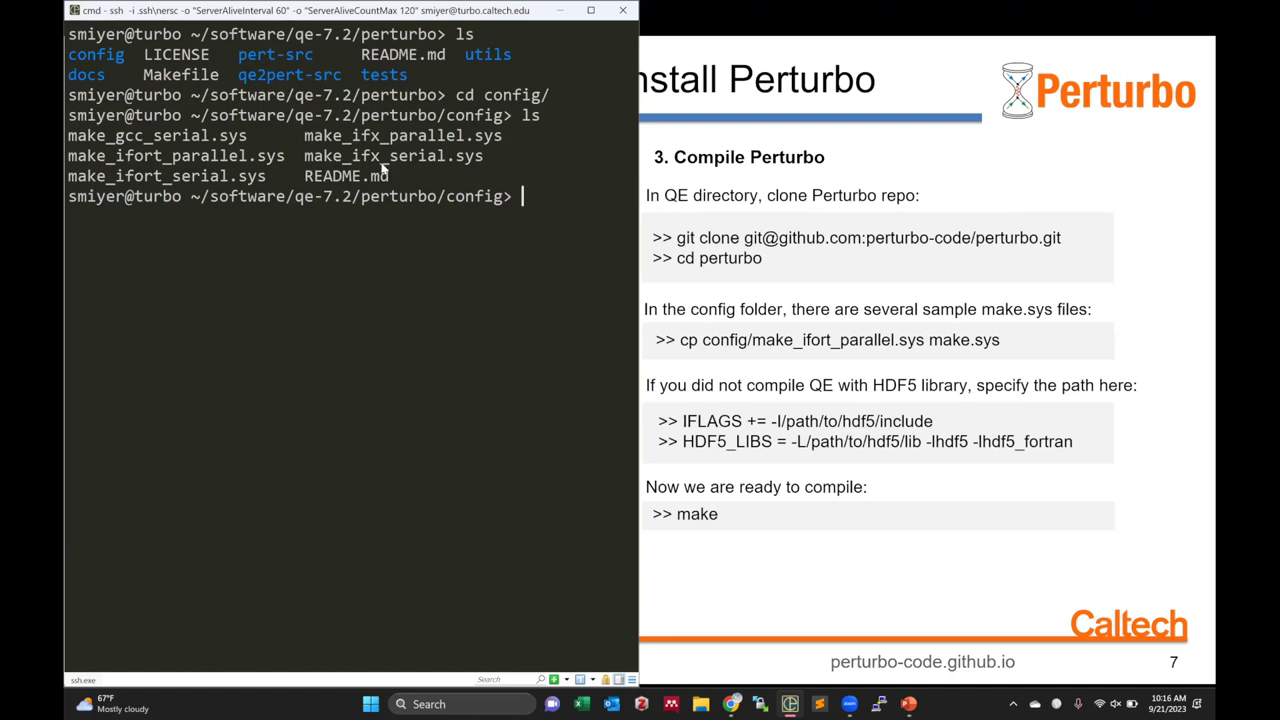
Step: Open make_ifort_parallel.sys in vi and highlight its FFLAGS and LDFLAGS lines
{"action": "type", "text": "vi make_ifort"}
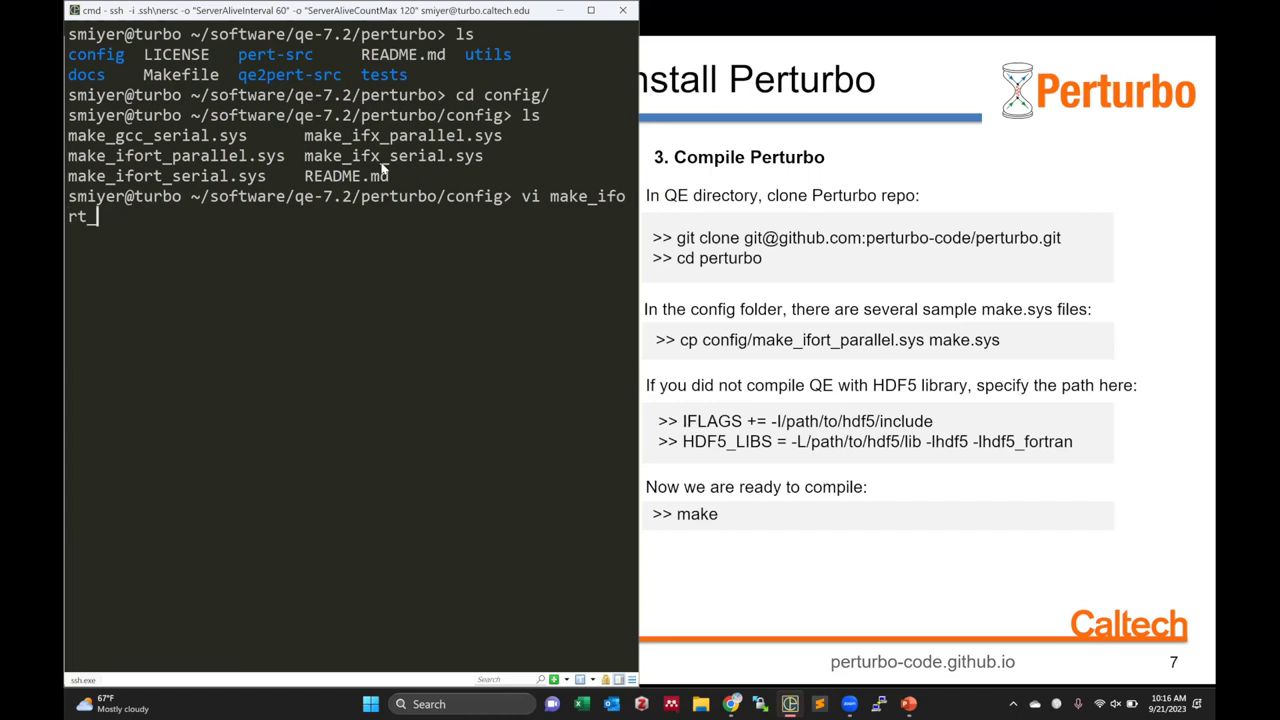
{"action": "type", "text": "_parallel.sys"}
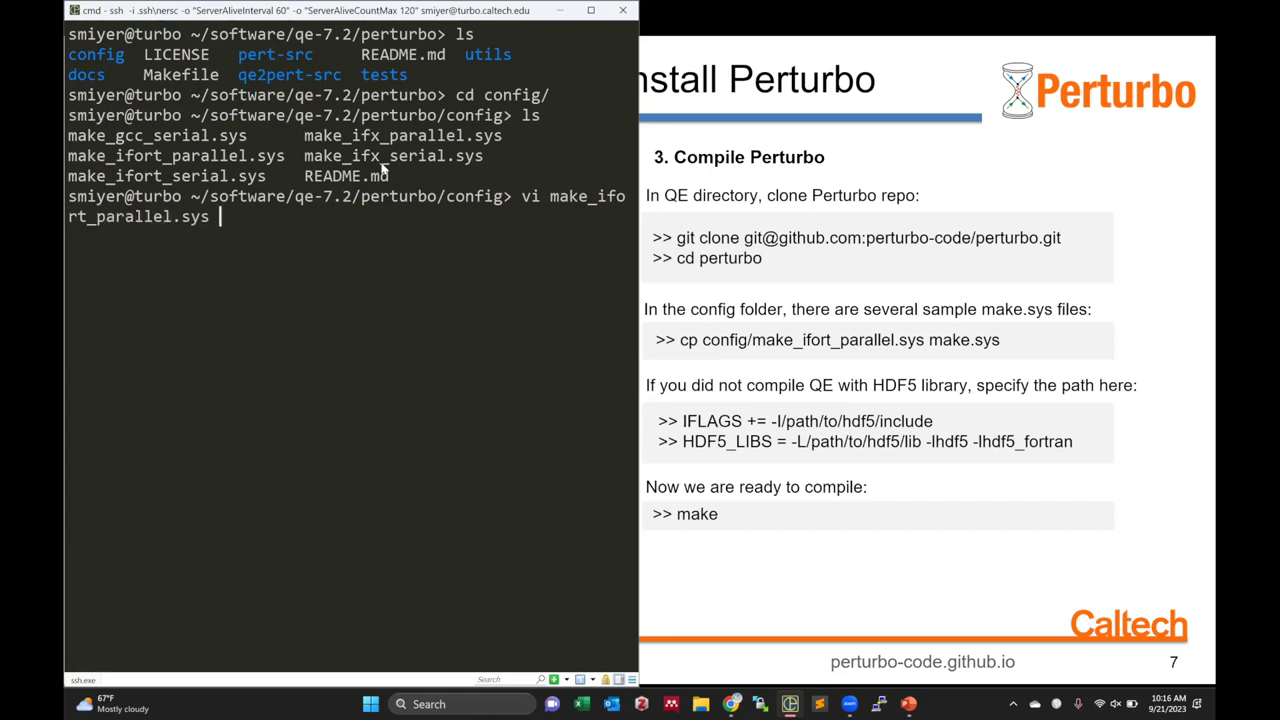
{"action": "key", "text": "Return"}
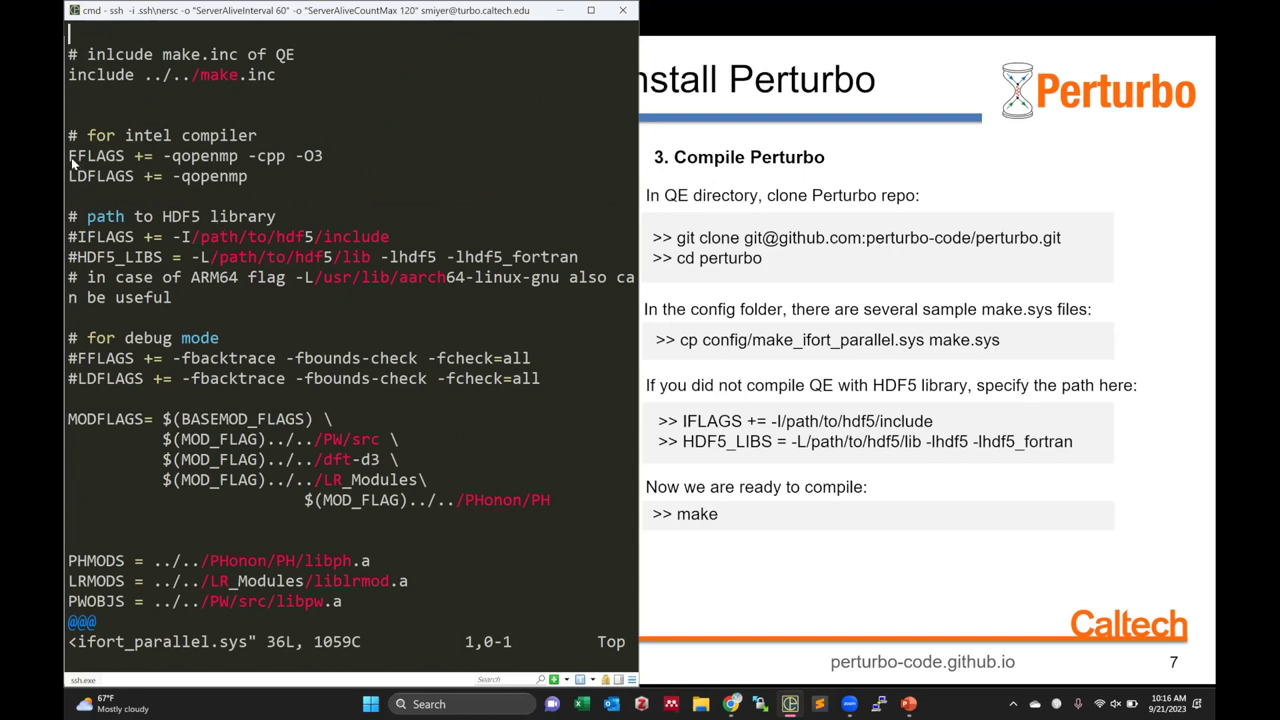
{"action": "left_click_drag", "start_coordinate": [68, 156], "coordinate": [265, 172]}
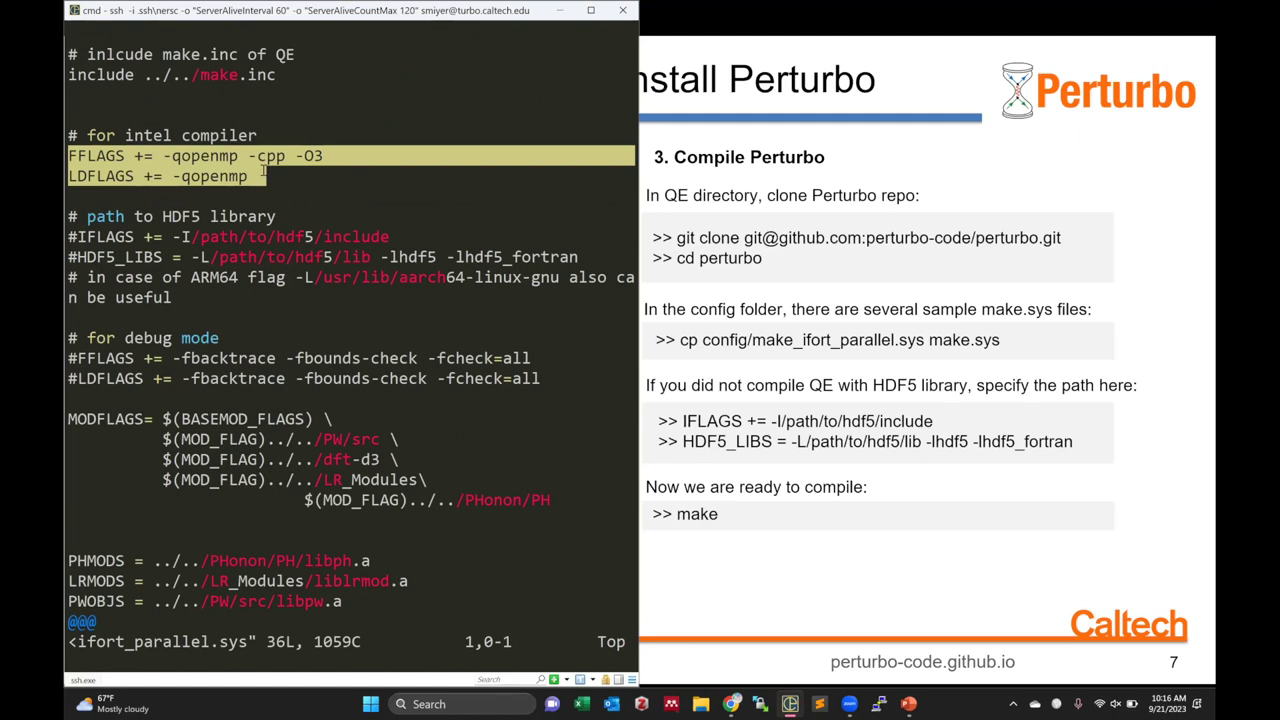
{"action": "right_click", "coordinate": [263, 172]}
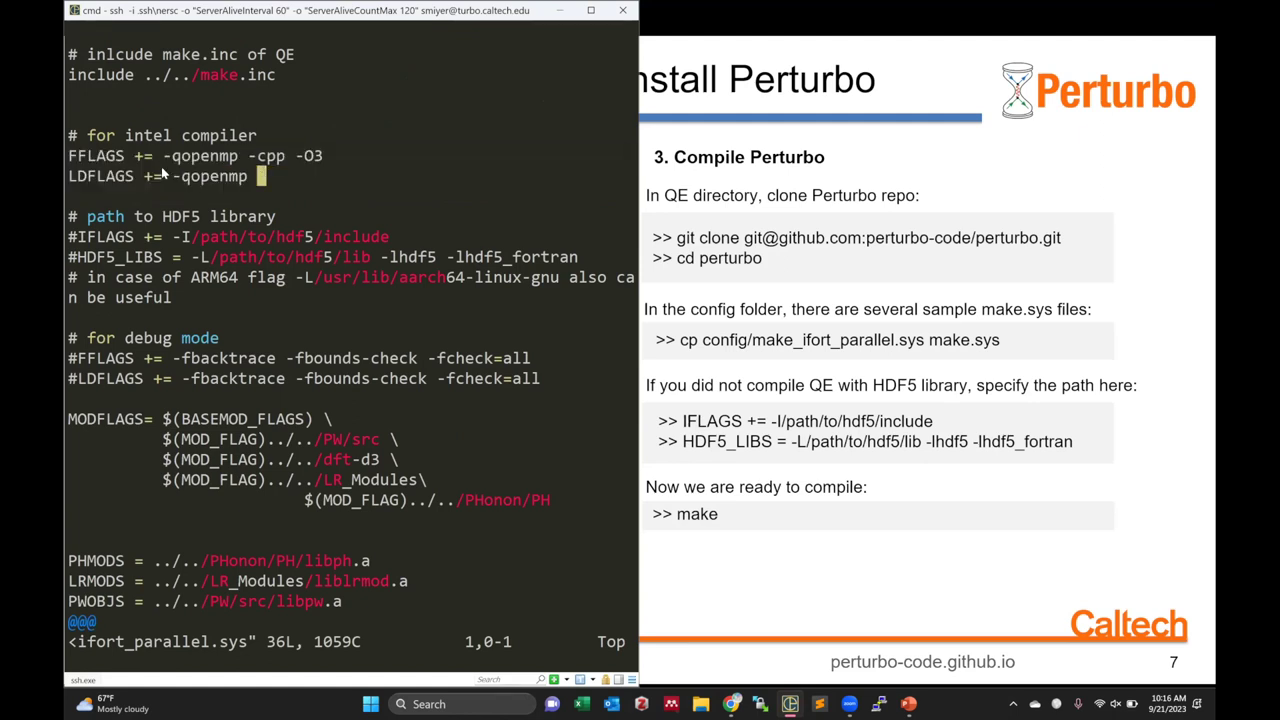
Step: Move the cursor down to the commented-out HDF5 library and IFLAGS path lines
{"action": "key", "text": "Down"}
{"action": "key", "text": "Down"}
{"action": "key", "text": "Down"}
{"action": "key", "text": "Down"}
{"action": "key", "text": "Down"}
{"action": "key", "text": "Down"}
{"action": "key", "text": "Down"}
{"action": "key", "text": "Down"}
{"action": "key", "text": "Up"}
{"action": "key", "text": "Up"}
{"action": "key", "text": "Up"}
{"action": "key", "text": "Down"}
{"action": "key", "text": "Down"}
{"action": "key", "text": "Down"}
{"action": "key", "text": "Down"}
{"action": "key", "text": "Down"}
{"action": "key", "text": "Down"}
{"action": "key", "text": "Up"}
{"action": "key", "text": "Down"}
{"action": "key", "text": "Up"}
{"action": "key", "text": "Down"}
{"action": "key", "text": "Up"}
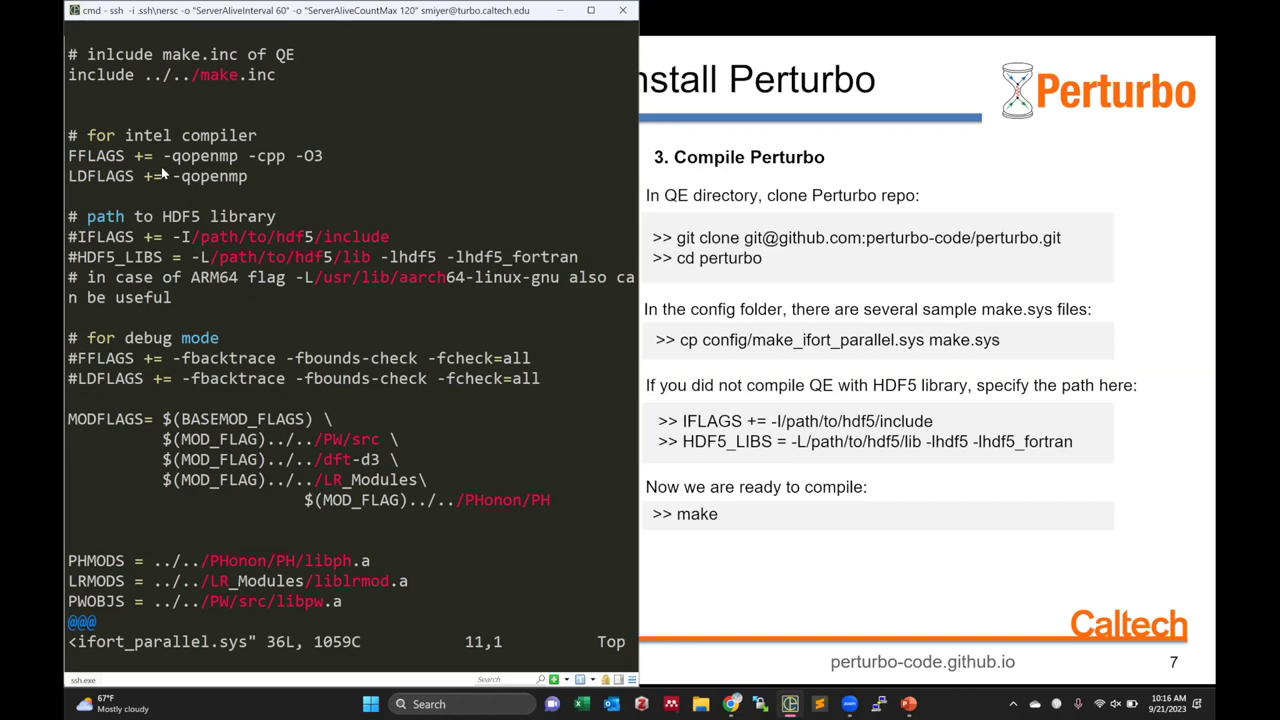